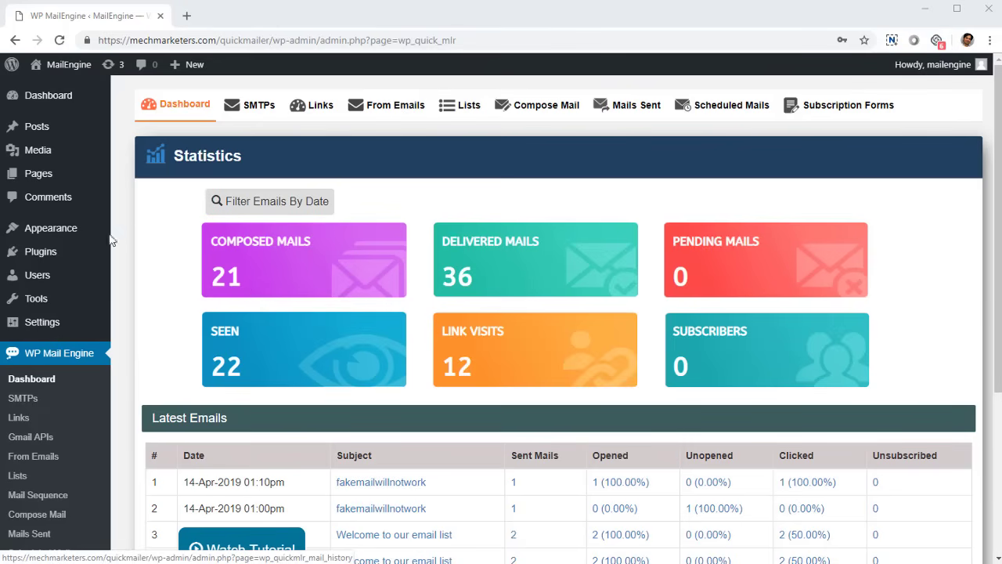
Examine the dashboard's email statistics and the Latest Emails table with its sent, opened, unopened, clicked and unsubscribed columns
{"action": "scroll", "coordinate": [110, 258], "scroll_direction": "down", "scroll_amount": 3}
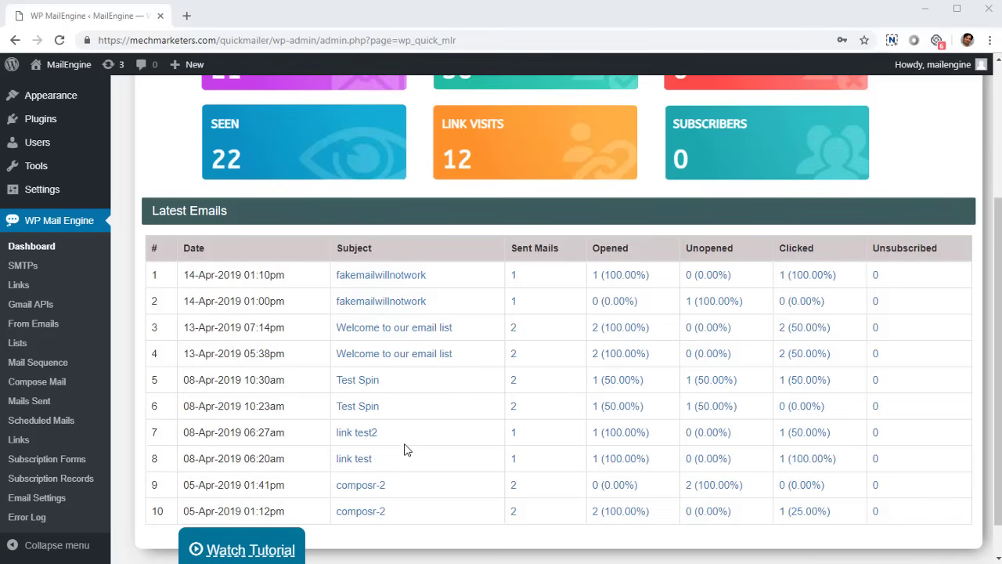
{"action": "scroll", "coordinate": [405, 438], "scroll_direction": "up", "scroll_amount": 2}
{"action": "scroll", "coordinate": [405, 439], "scroll_direction": "up", "scroll_amount": 1}
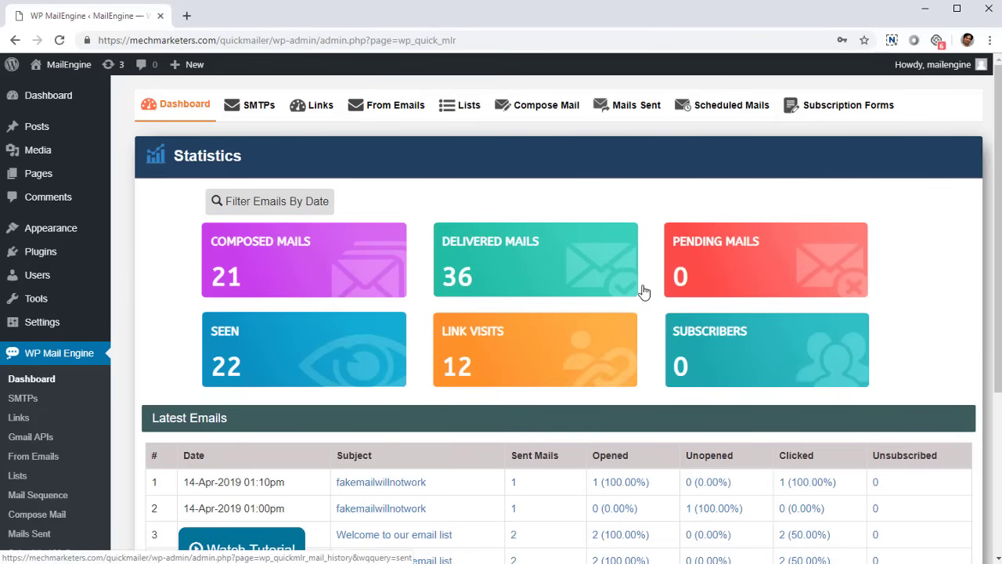
{"action": "scroll", "coordinate": [710, 144], "scroll_direction": "down", "scroll_amount": 3}
{"action": "scroll", "coordinate": [710, 144], "scroll_direction": "up", "scroll_amount": 1}
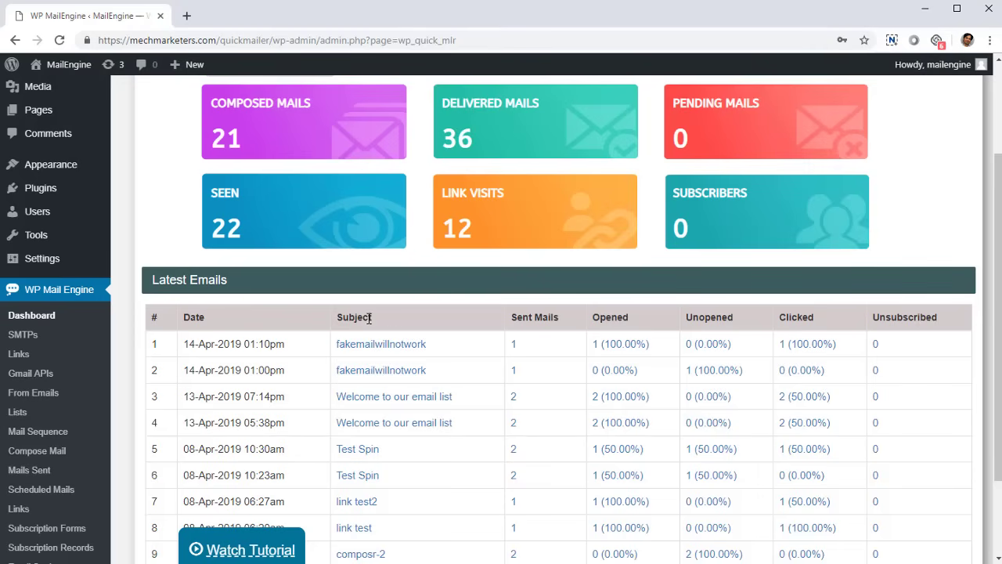
{"action": "scroll", "coordinate": [329, 316], "scroll_direction": "down", "scroll_amount": 1}
{"action": "scroll", "coordinate": [275, 301], "scroll_direction": "down", "scroll_amount": 1}
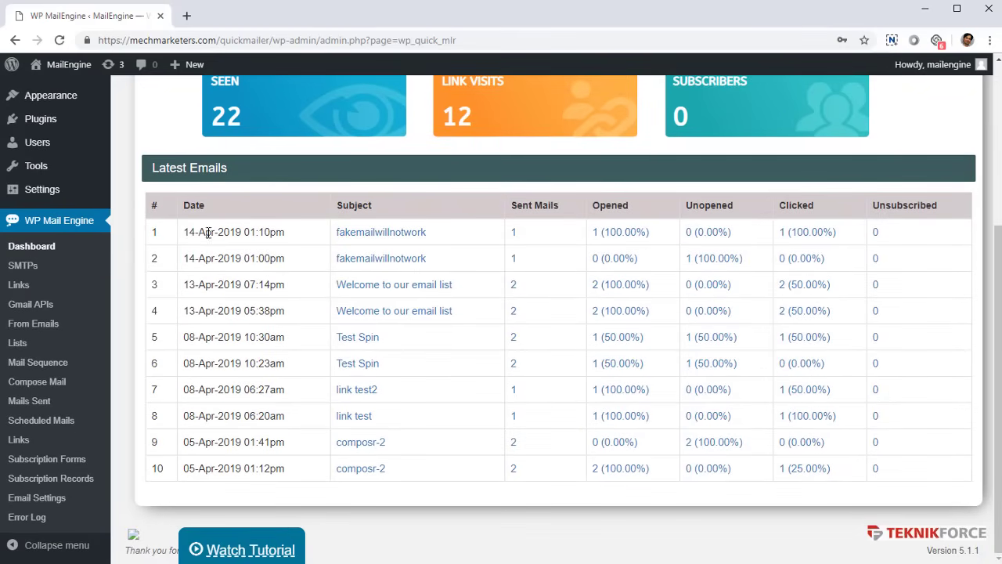
{"action": "left_click_drag", "start_coordinate": [206, 231], "coordinate": [279, 233]}
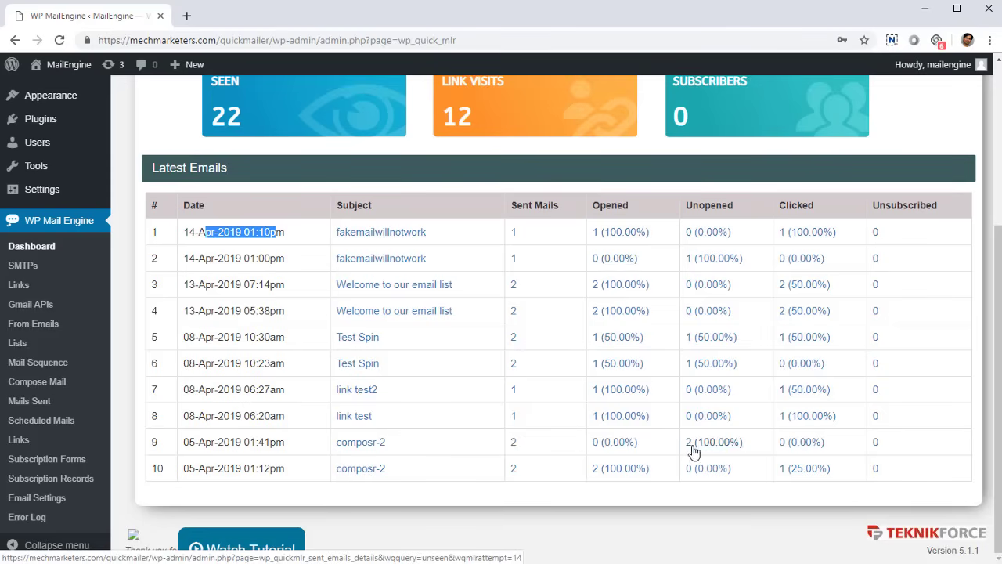
{"action": "scroll", "coordinate": [649, 337], "scroll_direction": "up", "scroll_amount": 3}
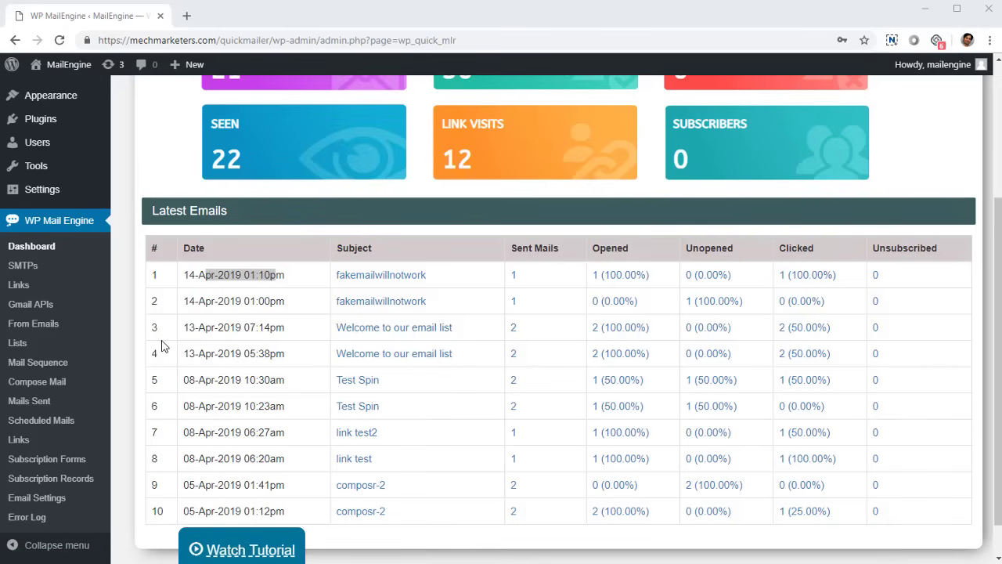
Open the Gmail APIs page and look over its sending-limit advice and API list
{"action": "left_click", "coordinate": [59, 310]}
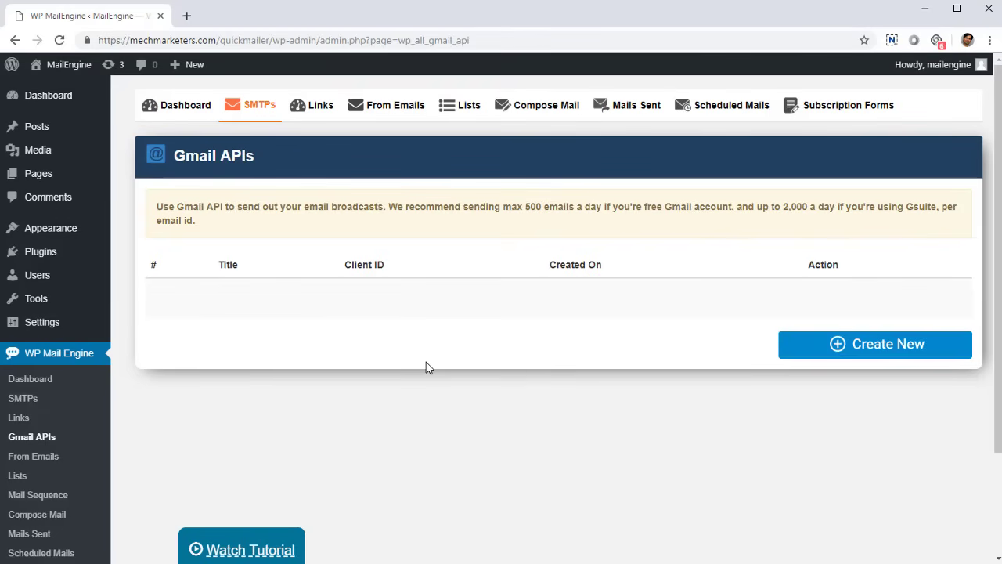
{"action": "scroll", "coordinate": [230, 474], "scroll_direction": "down", "scroll_amount": 2}
{"action": "scroll", "coordinate": [149, 414], "scroll_direction": "up", "scroll_amount": 2}
{"action": "scroll", "coordinate": [149, 414], "scroll_direction": "down", "scroll_amount": 2}
{"action": "scroll", "coordinate": [157, 411], "scroll_direction": "up", "scroll_amount": 2}
{"action": "scroll", "coordinate": [89, 376], "scroll_direction": "down", "scroll_amount": 2}
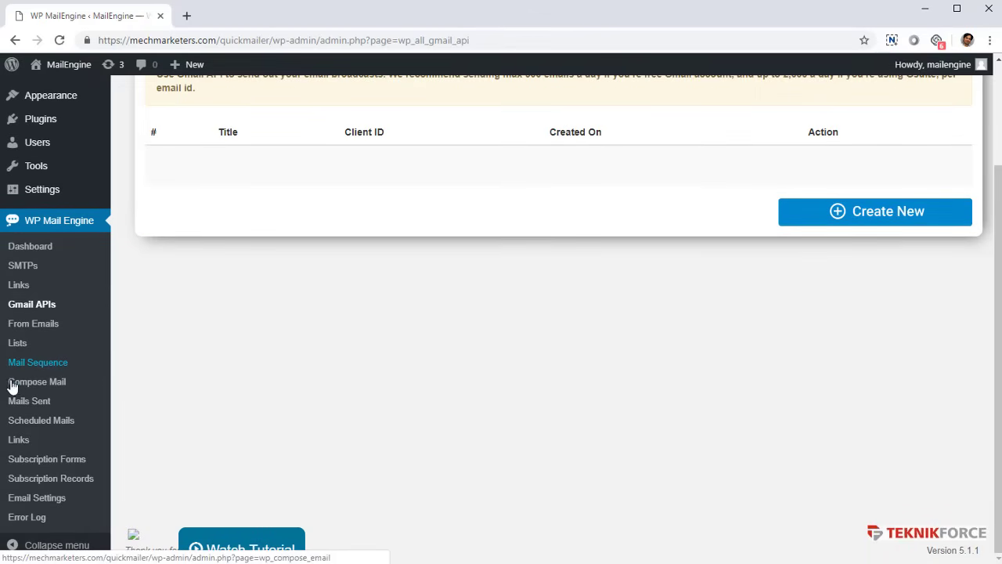
{"action": "scroll", "coordinate": [18, 380], "scroll_direction": "up", "scroll_amount": 2}
{"action": "scroll", "coordinate": [47, 400], "scroll_direction": "up", "scroll_amount": 1}
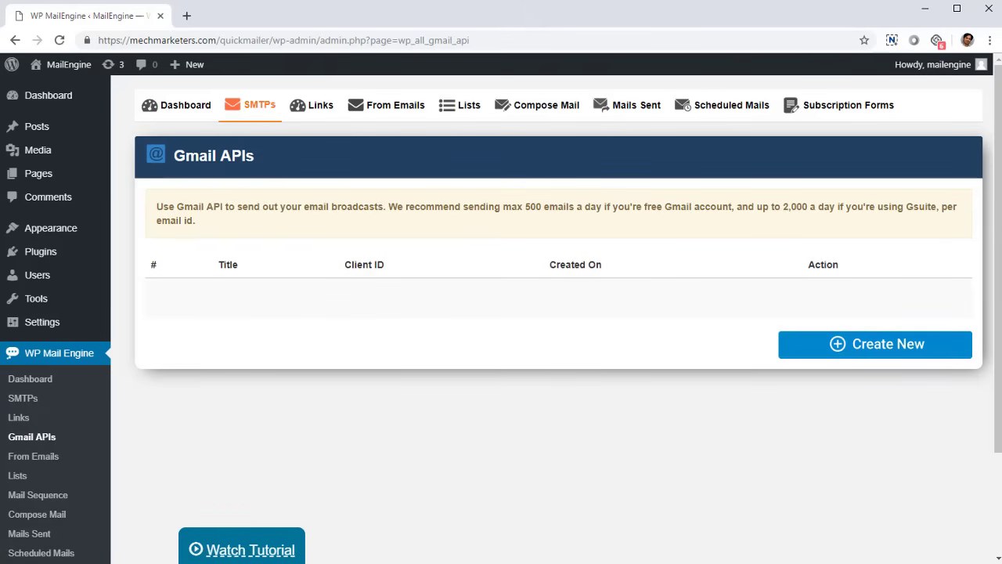
Open the Compose Mail page and set the new email's Send From to Test
{"action": "scroll", "coordinate": [157, 469], "scroll_direction": "down", "scroll_amount": 1}
{"action": "left_click", "coordinate": [37, 445]}
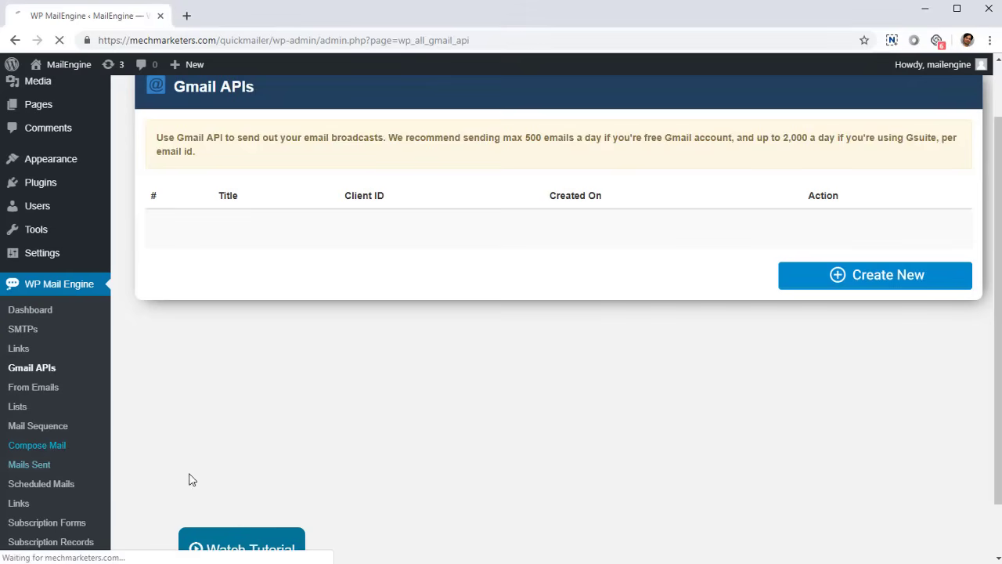
{"action": "scroll", "coordinate": [420, 421], "scroll_direction": "down", "scroll_amount": 5}
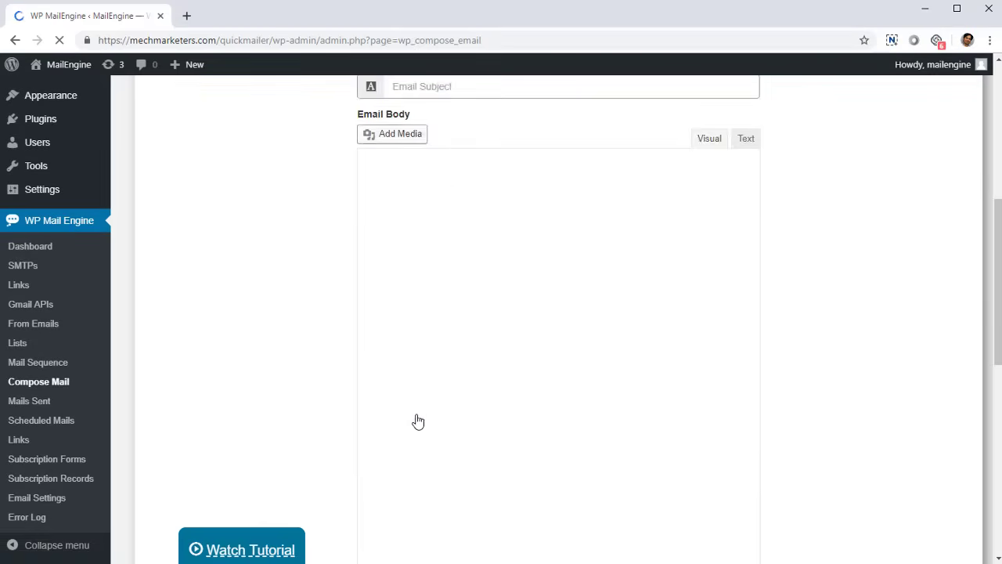
{"action": "scroll", "coordinate": [326, 399], "scroll_direction": "up", "scroll_amount": 5}
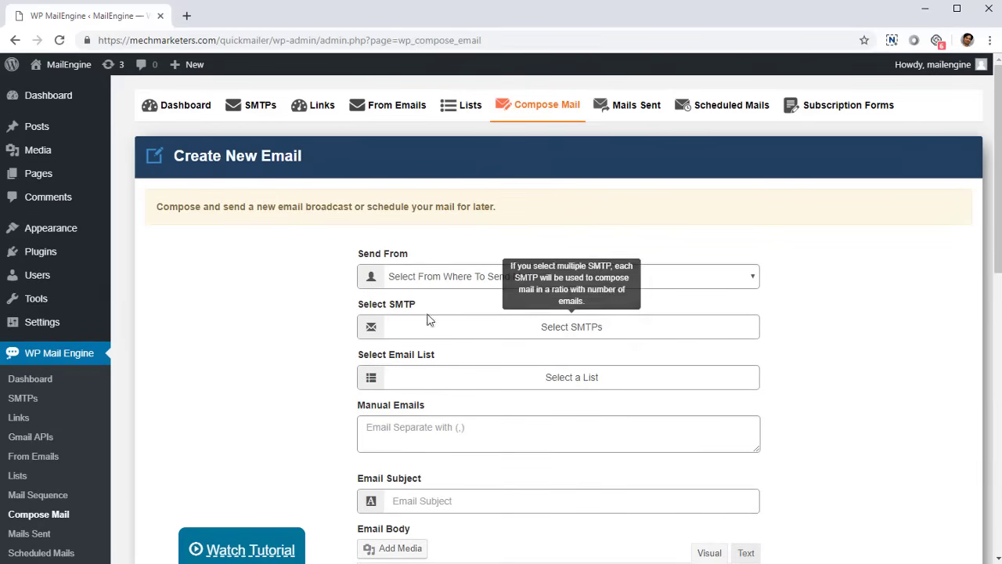
{"action": "left_click", "coordinate": [436, 282]}
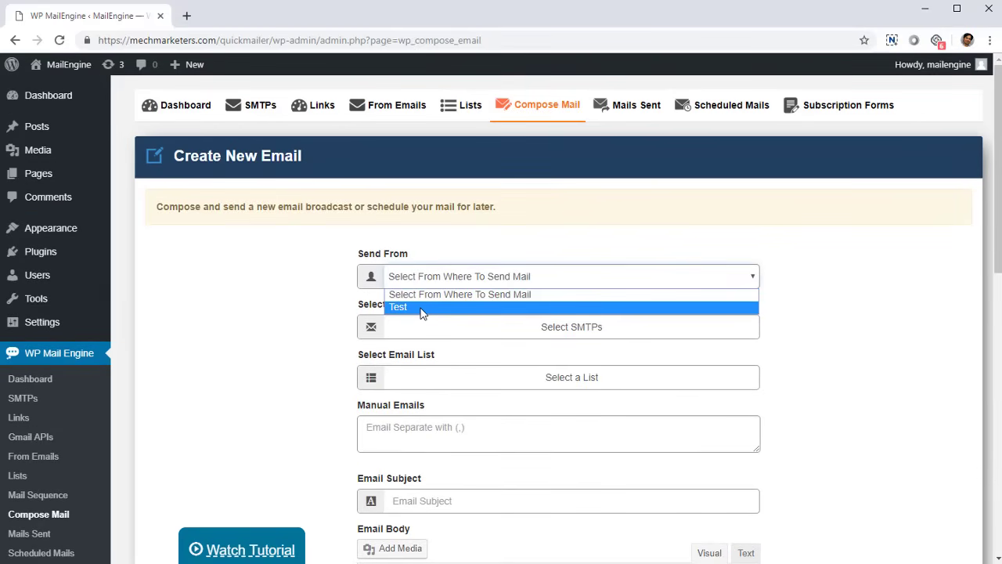
{"action": "left_click", "coordinate": [420, 307]}
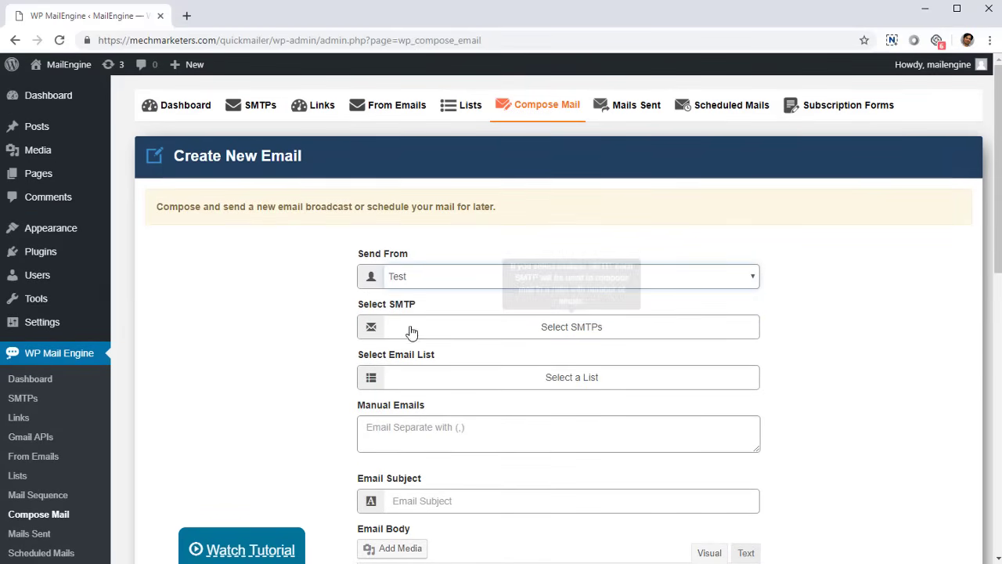
Select both WordPress Mail and Gmail as the SMTPs for the new email
{"action": "scroll", "coordinate": [423, 313], "scroll_direction": "down", "scroll_amount": 1}
{"action": "left_click", "coordinate": [440, 269]}
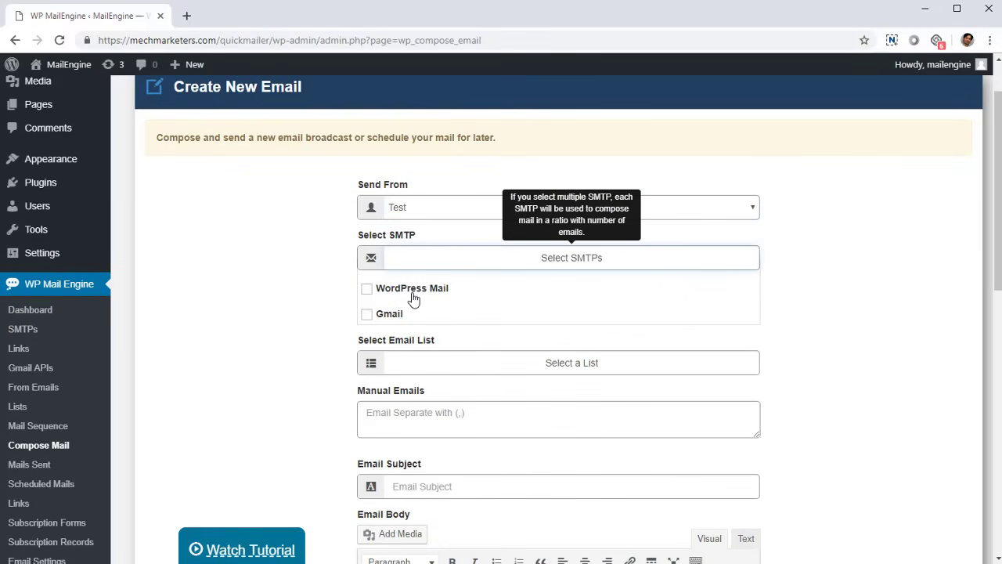
{"action": "left_click", "coordinate": [411, 291]}
{"action": "left_click", "coordinate": [393, 316]}
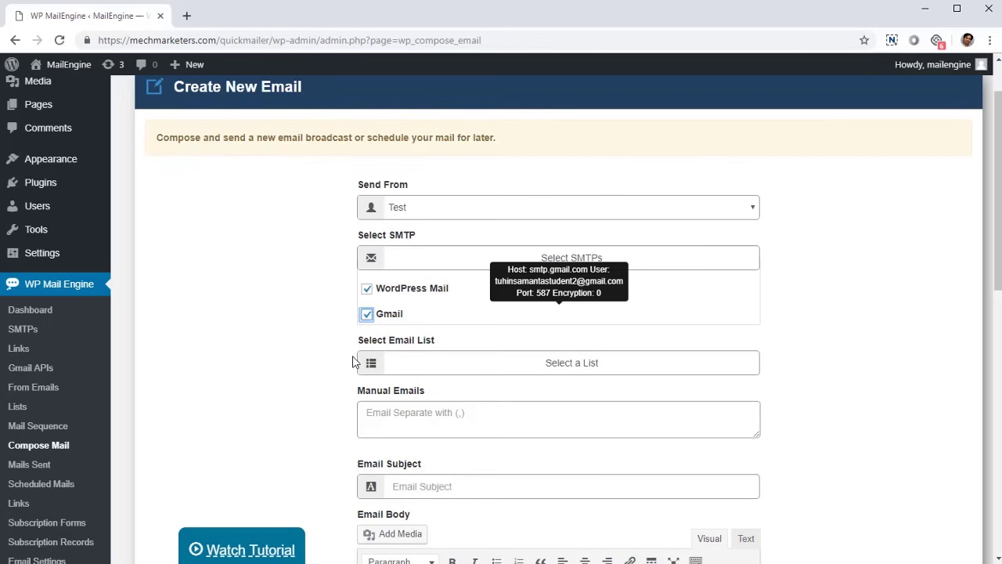
Select only the VisitorsList1 email list with 0 subscribers as the recipient list
{"action": "scroll", "coordinate": [362, 392], "scroll_direction": "down", "scroll_amount": 1}
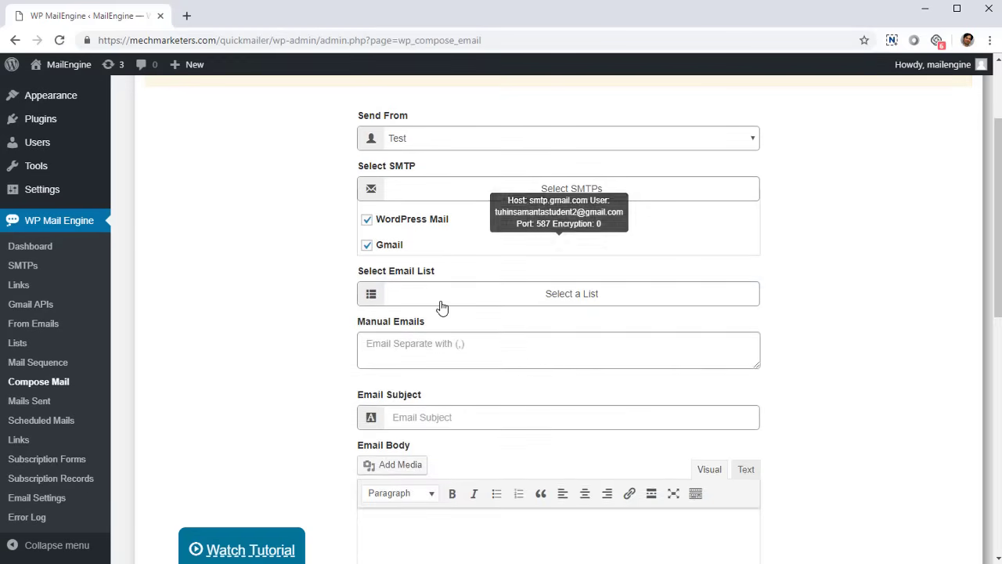
{"action": "left_click", "coordinate": [439, 297]}
{"action": "scroll", "coordinate": [425, 385], "scroll_direction": "down", "scroll_amount": 2}
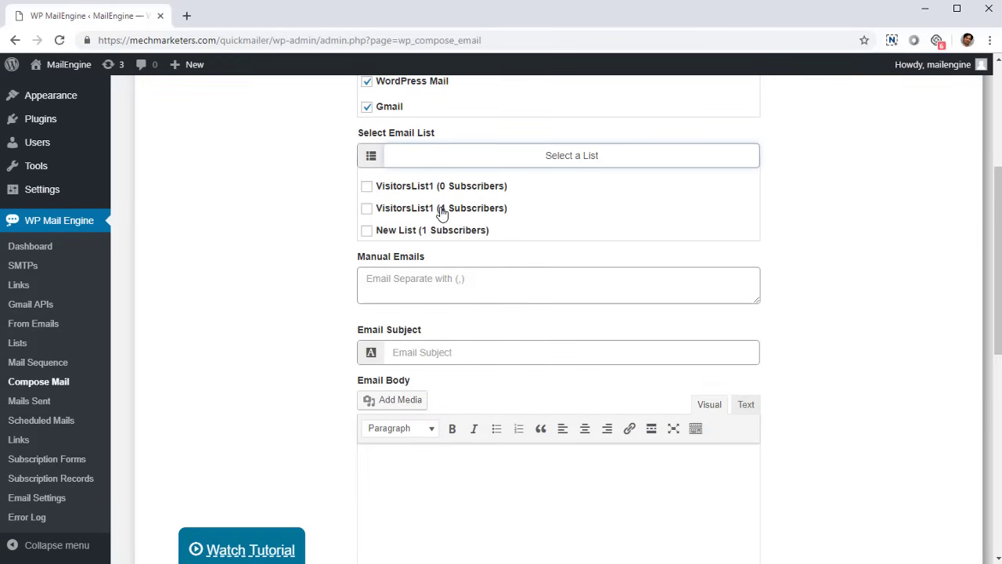
{"action": "left_click", "coordinate": [421, 209]}
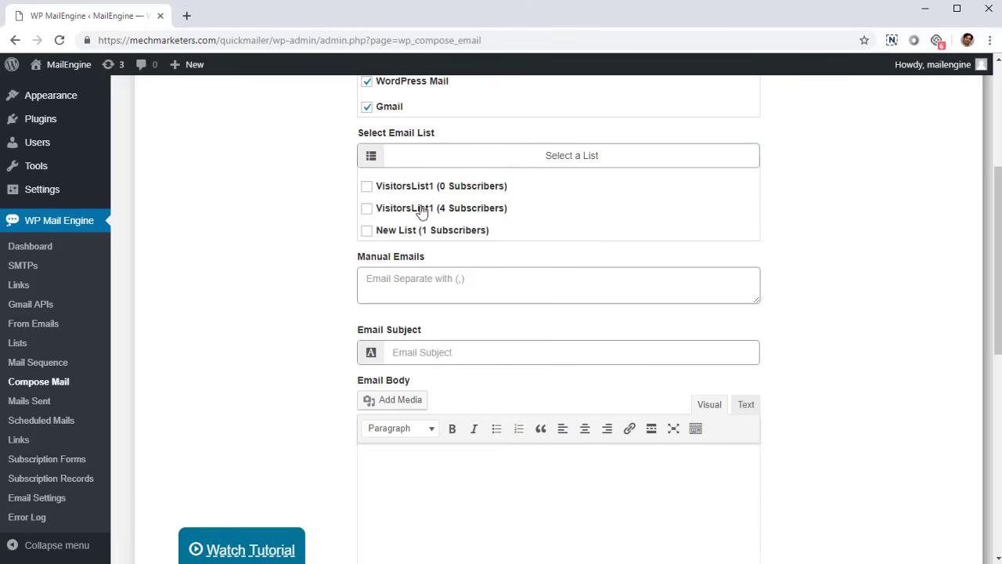
{"action": "left_click", "coordinate": [368, 188]}
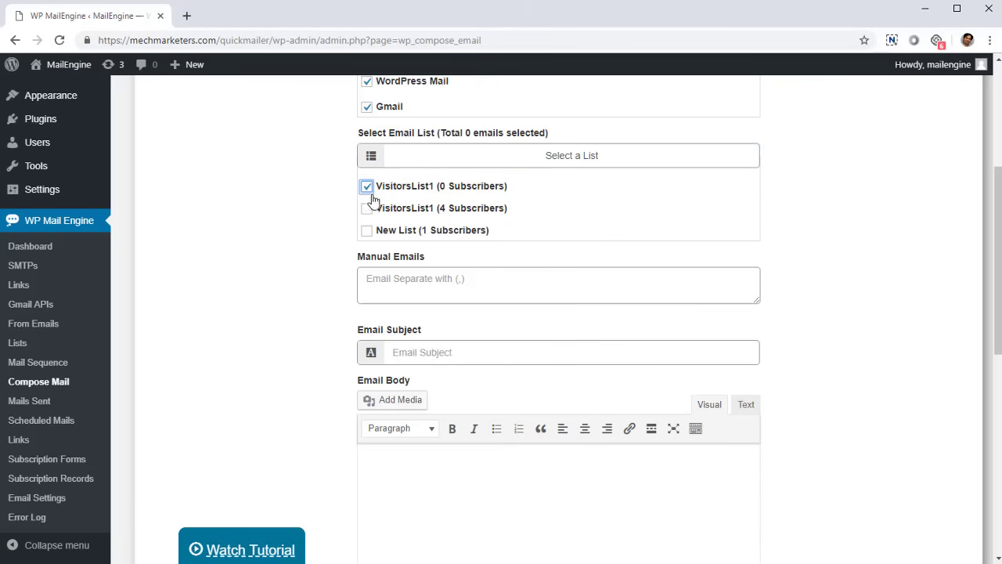
{"action": "left_click", "coordinate": [367, 209]}
{"action": "left_click", "coordinate": [366, 231]}
{"action": "left_click", "coordinate": [366, 208]}
{"action": "left_click", "coordinate": [372, 233]}
Enter one recipient's email address in the Manual Emails field
{"action": "left_click", "coordinate": [403, 295]}
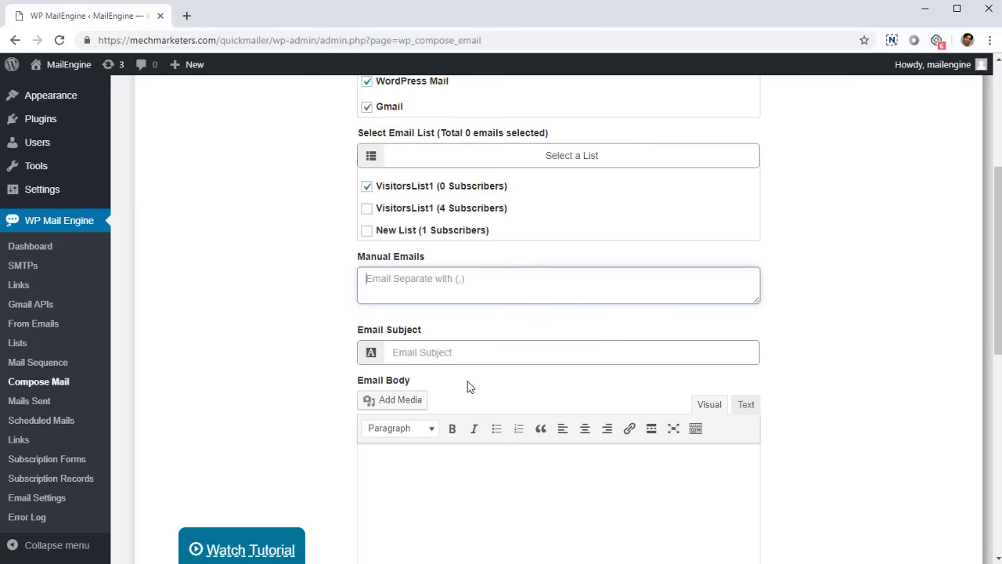
{"action": "type", "text": "email@email.com"}
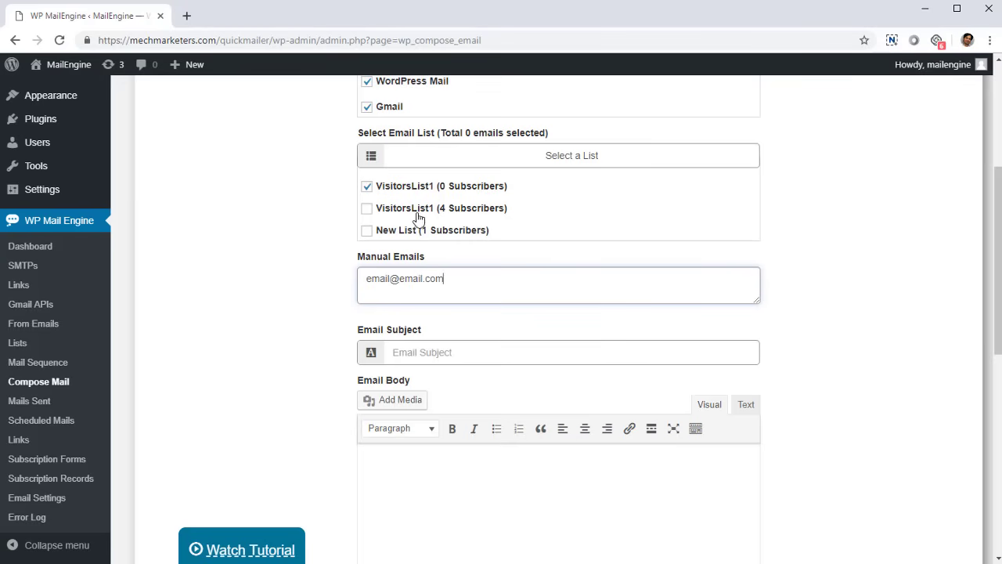
{"action": "left_click_drag", "start_coordinate": [444, 279], "coordinate": [339, 302]}
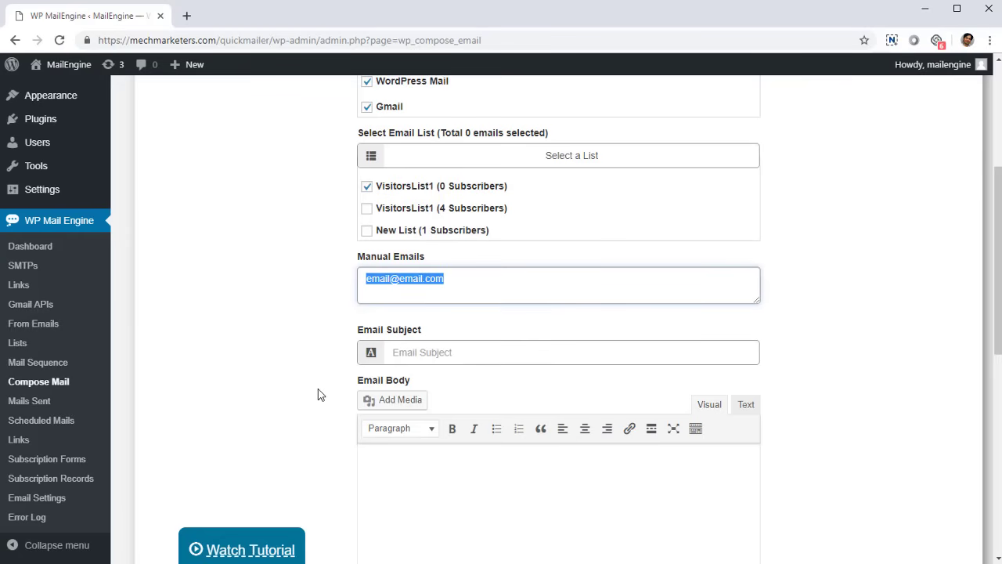
{"action": "left_click", "coordinate": [475, 290]}
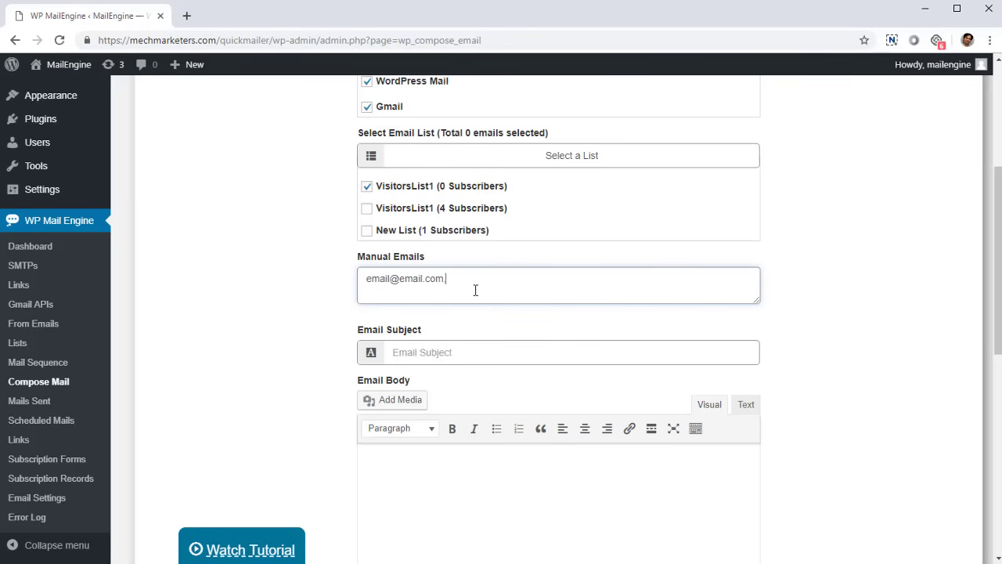
{"action": "scroll", "coordinate": [387, 351], "scroll_direction": "down", "scroll_amount": 1}
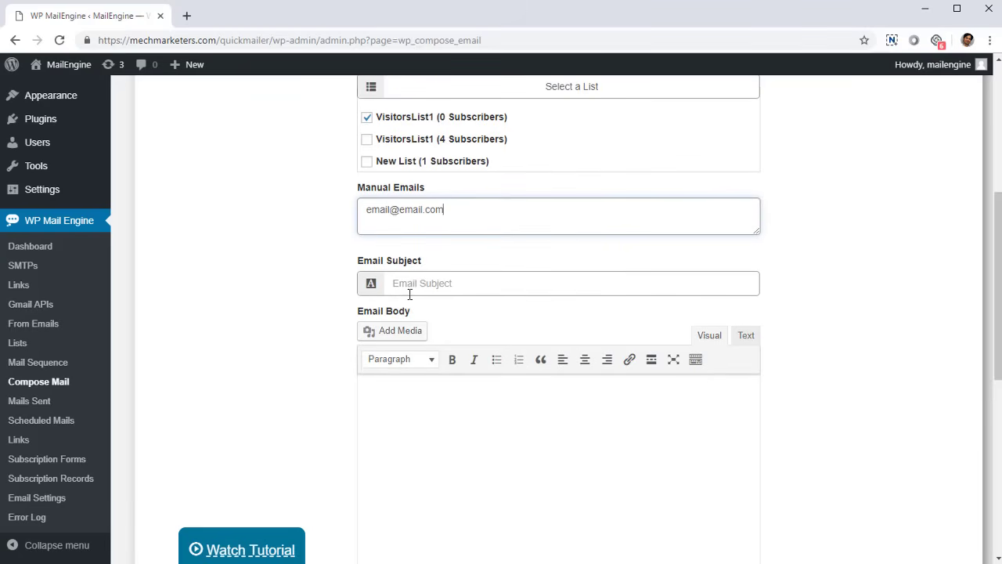
Enter "This is my fantastic subject live" as the email subject
{"action": "left_click", "coordinate": [410, 284]}
{"action": "type", "text": "Ty"}
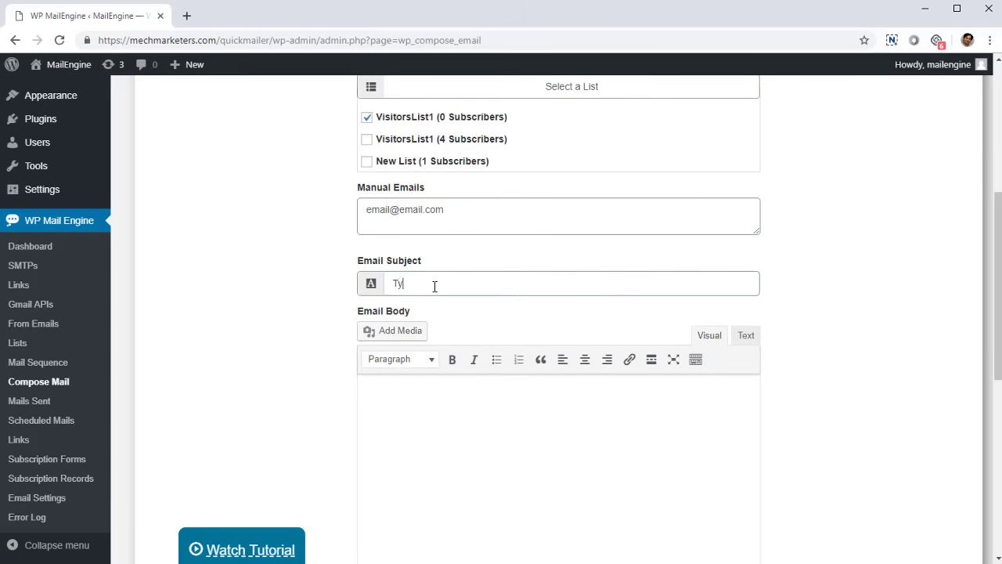
{"action": "key", "text": "BackSpace"}
{"action": "type", "text": "his is my fantasti"}
{"action": "type", "text": "c subjec"}
{"action": "type", "text": "t line"}
Start the email body with "Hi," followed by the bold line "I am a bold text"
{"action": "scroll", "coordinate": [461, 279], "scroll_direction": "down", "scroll_amount": 4}
{"action": "left_click", "coordinate": [461, 279]}
{"action": "scroll", "coordinate": [580, 394], "scroll_direction": "up", "scroll_amount": 3}
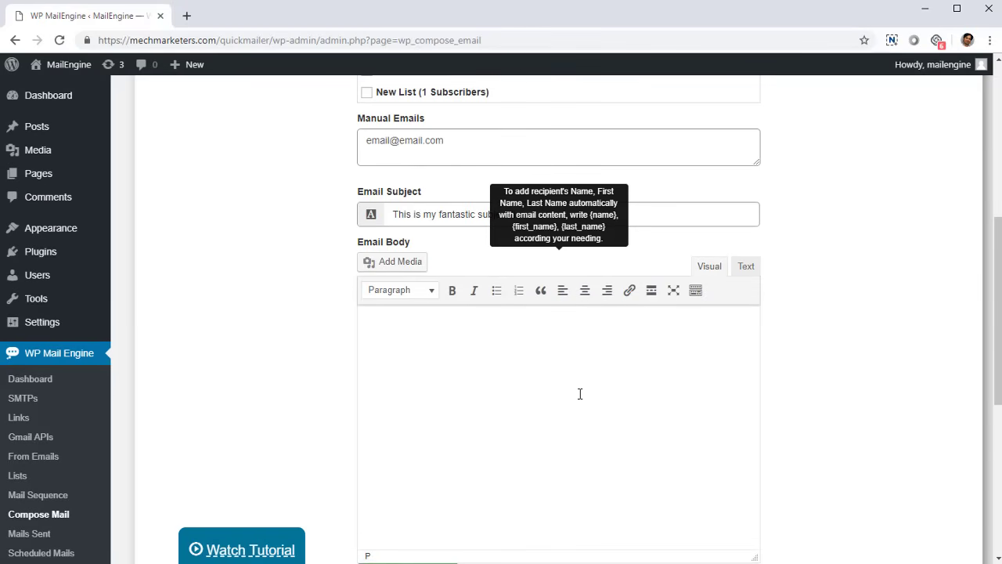
{"action": "type", "text": "Hi,"}
{"action": "key", "text": "ctrl+b"}
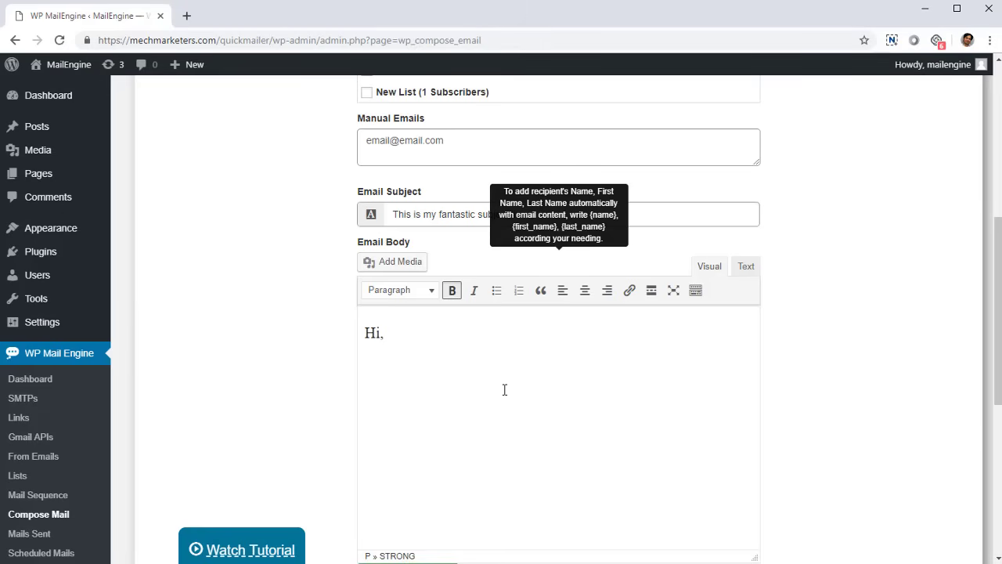
{"action": "type", "text": "I am a bold f"}
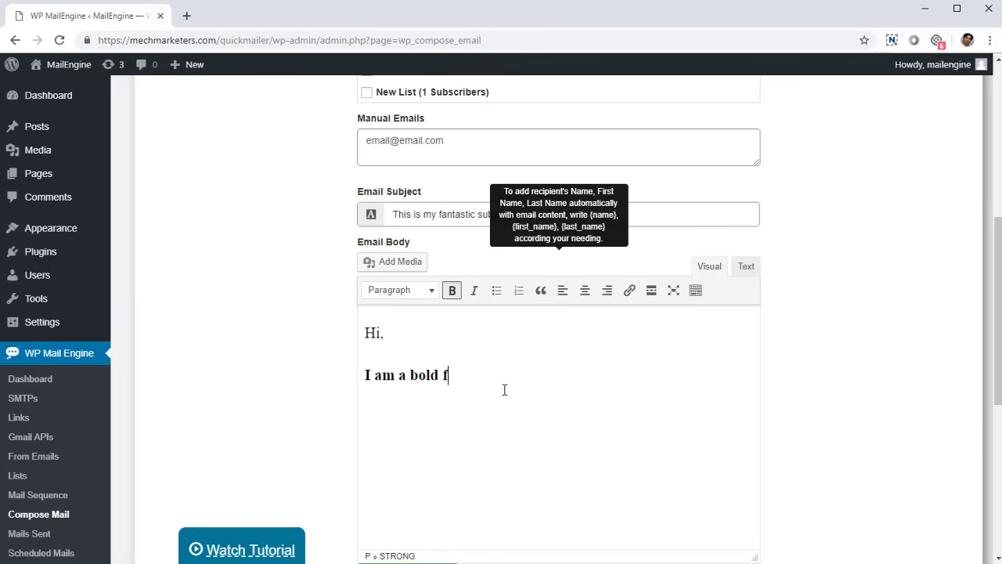
{"action": "key", "text": "BackSpace"}
{"action": "type", "text": "text"}
{"action": "key", "text": "ctrl+b"}
Add the line "I am italic" in italics below the bold line of the email body
{"action": "type", "text": "I"}
{"action": "key", "text": "BackSpace"}
{"action": "key", "text": "ctrl+i"}
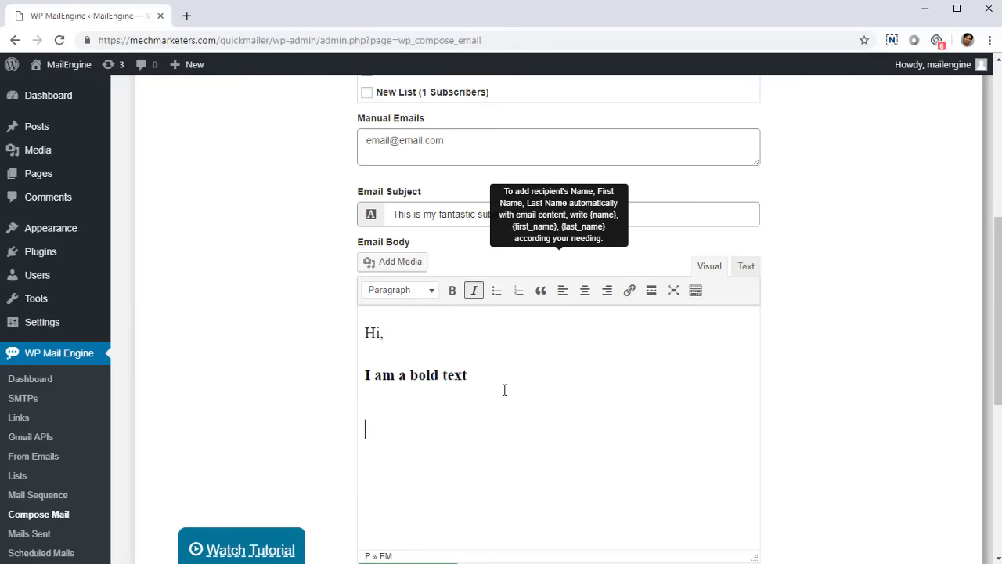
{"action": "type", "text": "I am itatli"}
{"action": "key", "text": "BackSpace"}
{"action": "key", "text": "BackSpace"}
{"action": "key", "text": "BackSpace"}
{"action": "type", "text": "lic"}
{"action": "key", "text": "Return"}
{"action": "key", "text": "ctrl+i"}
Add a bulleted list with the single item "This is a list" below the italic line and end the list
{"action": "left_click", "coordinate": [497, 292]}
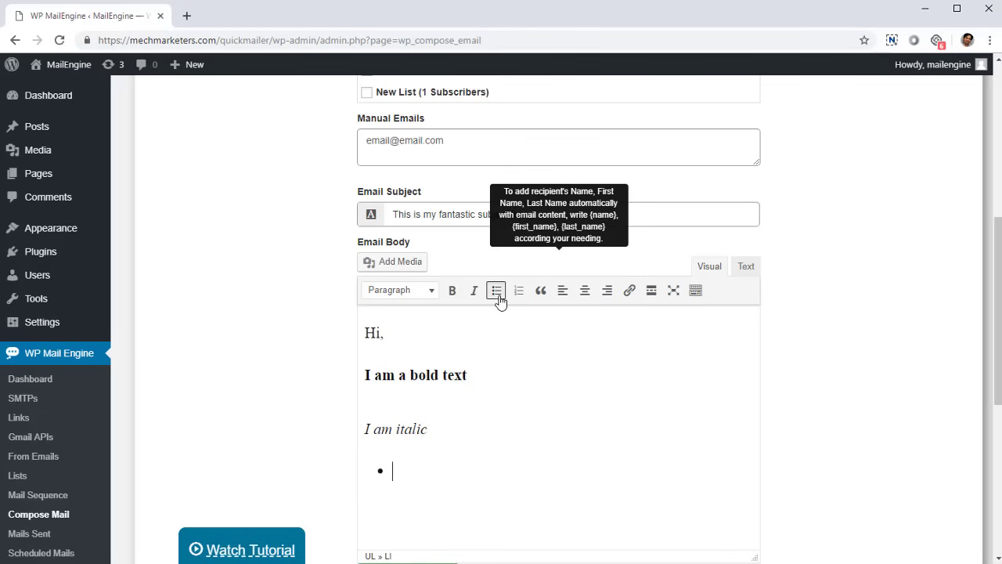
{"action": "type", "text": "This is a list"}
{"action": "key", "text": "Return"}
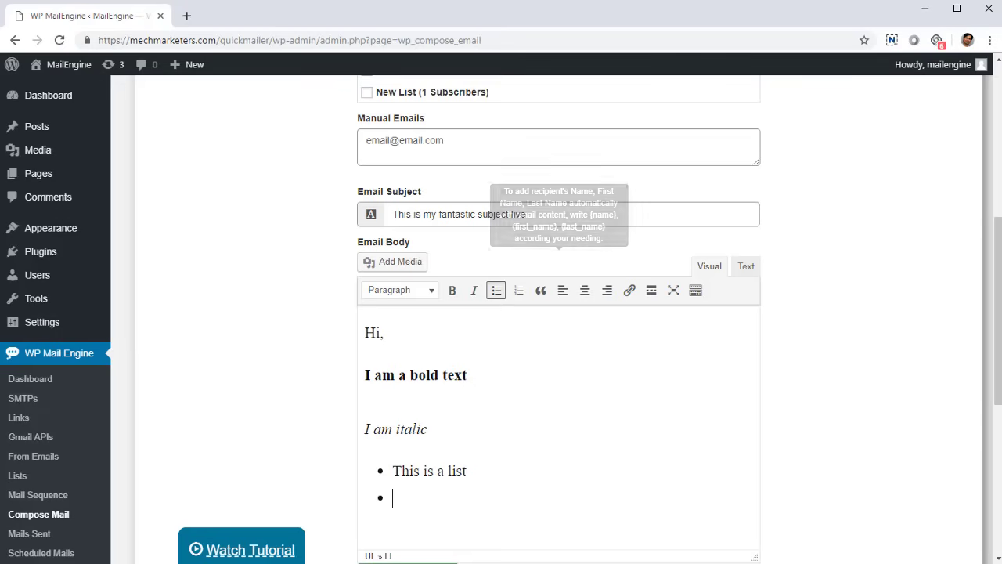
{"action": "key", "text": "BackSpace"}
{"action": "key", "text": "Return"}
{"action": "key", "text": "Return"}
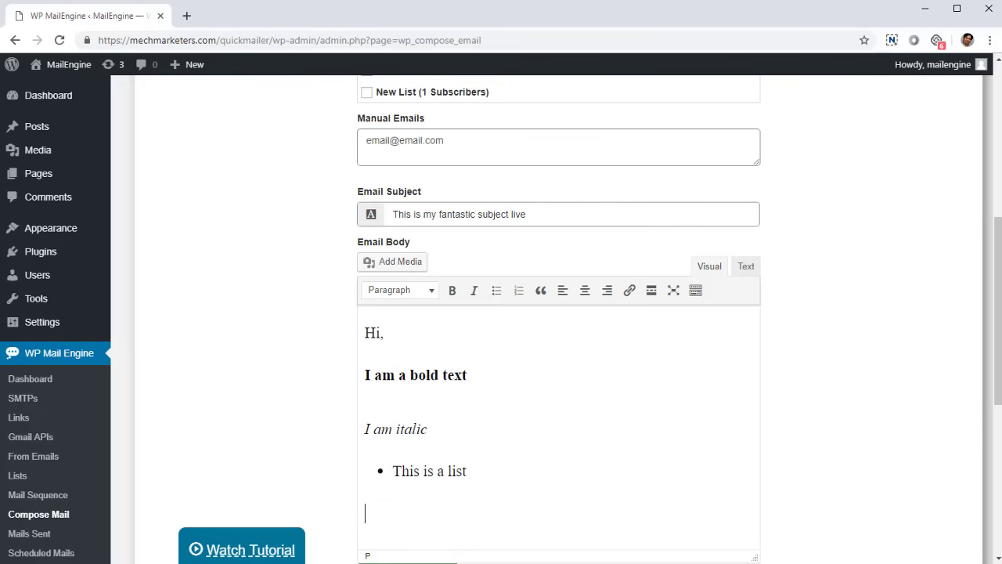
Add the line "Smaller" below the list in the email body and look through the available paragraph and heading formats
{"action": "type", "text": "Smaller"}
{"action": "double_click", "coordinate": [391, 514]}
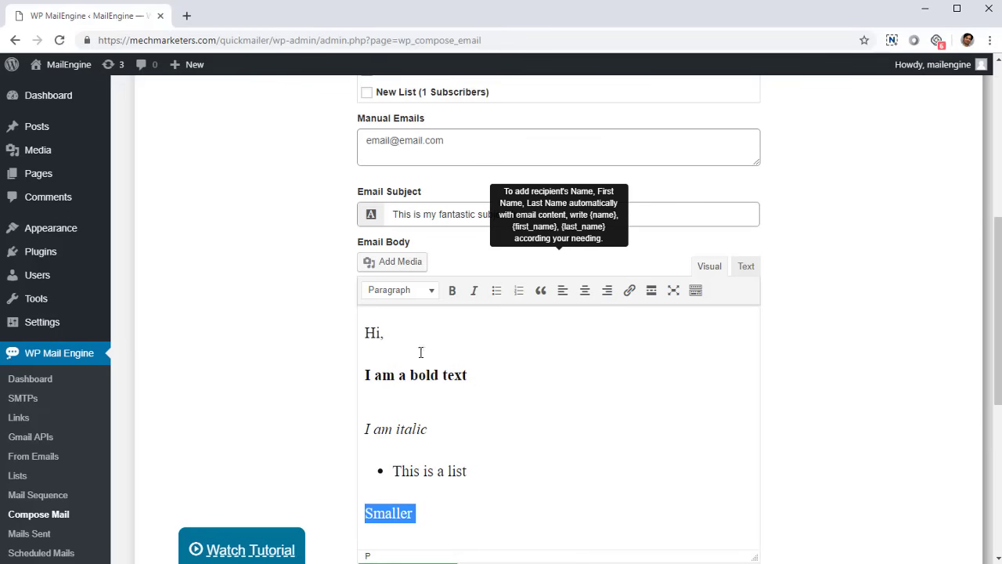
{"action": "left_click", "coordinate": [432, 294]}
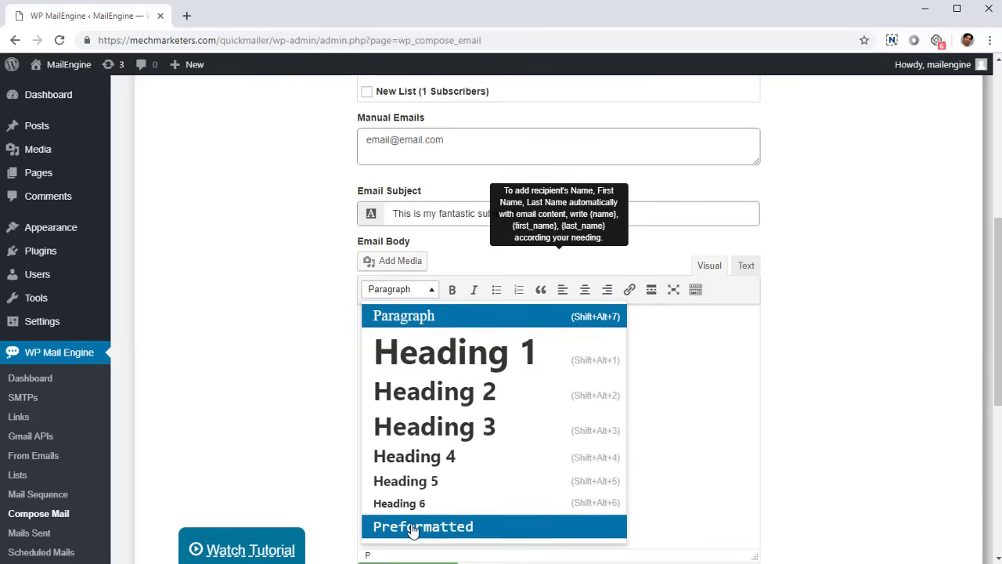
{"action": "scroll", "coordinate": [413, 529], "scroll_direction": "down", "scroll_amount": 3}
{"action": "scroll", "coordinate": [275, 290], "scroll_direction": "up", "scroll_amount": 2}
{"action": "left_click", "coordinate": [275, 291]}
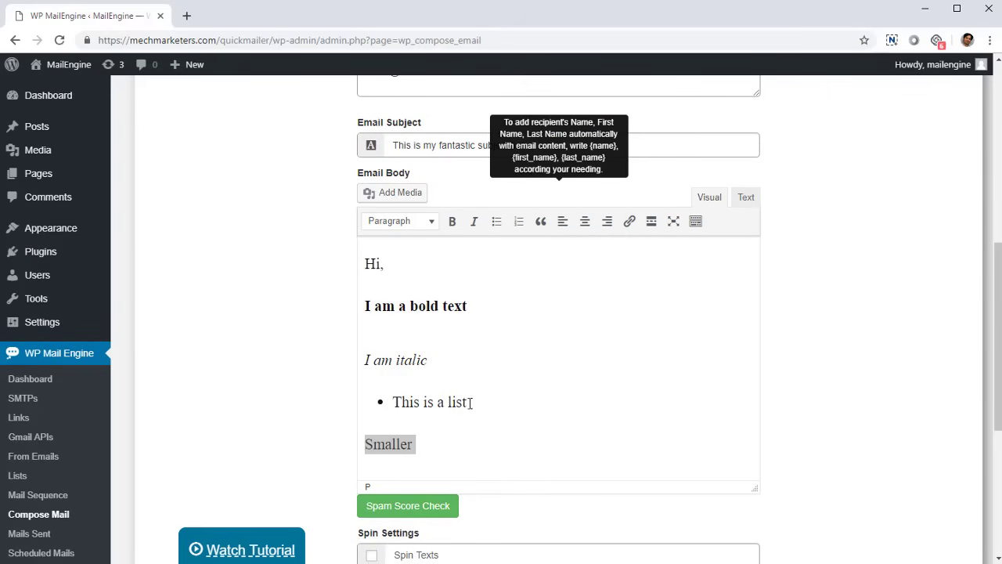
{"action": "left_click", "coordinate": [513, 391]}
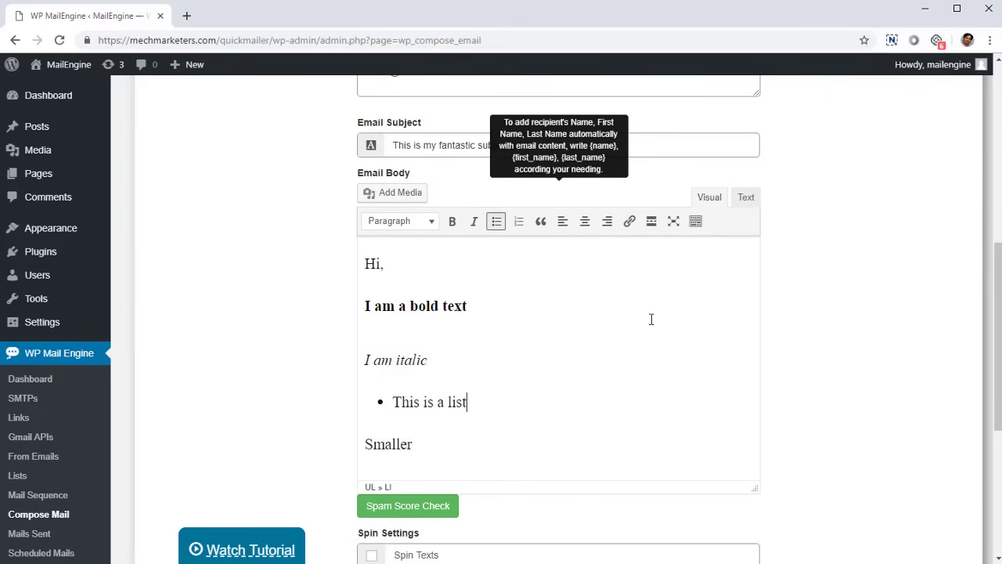
Examine the HTML source of the email body, including the list markup, and return to the visual editor
{"action": "left_click", "coordinate": [748, 202]}
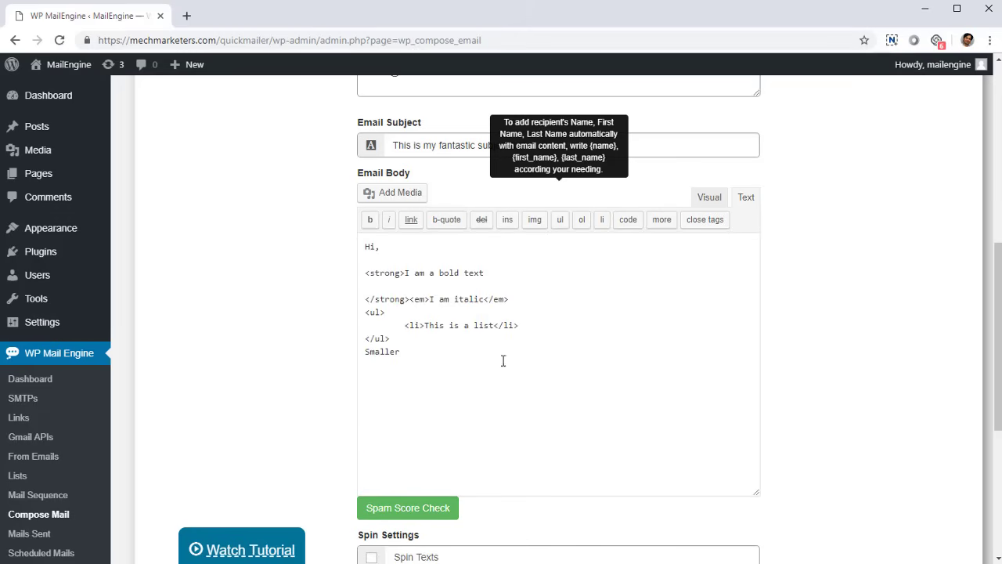
{"action": "left_click_drag", "start_coordinate": [392, 344], "coordinate": [347, 284]}
{"action": "left_click", "coordinate": [411, 362]}
{"action": "left_click_drag", "start_coordinate": [407, 360], "coordinate": [356, 307]}
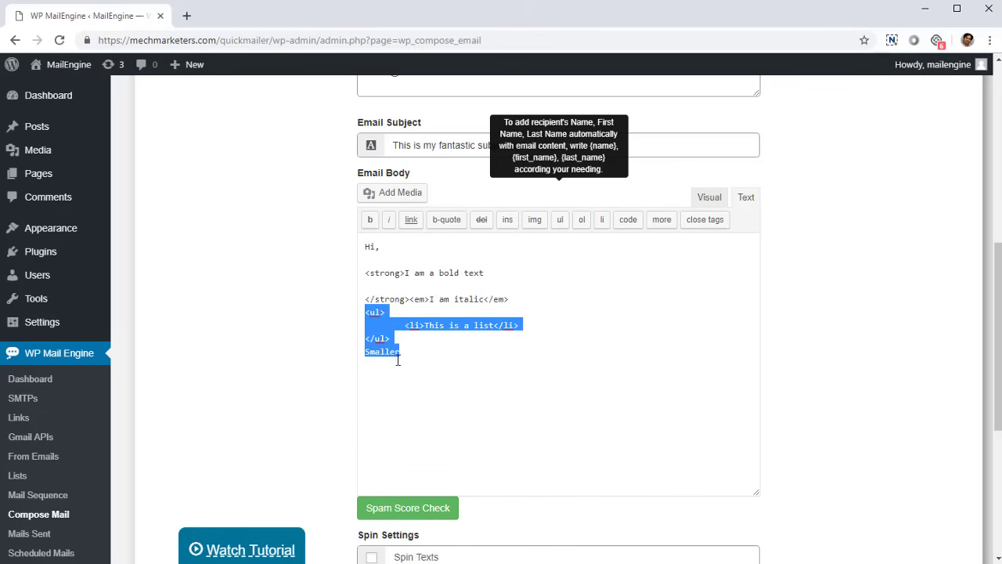
{"action": "left_click", "coordinate": [400, 362]}
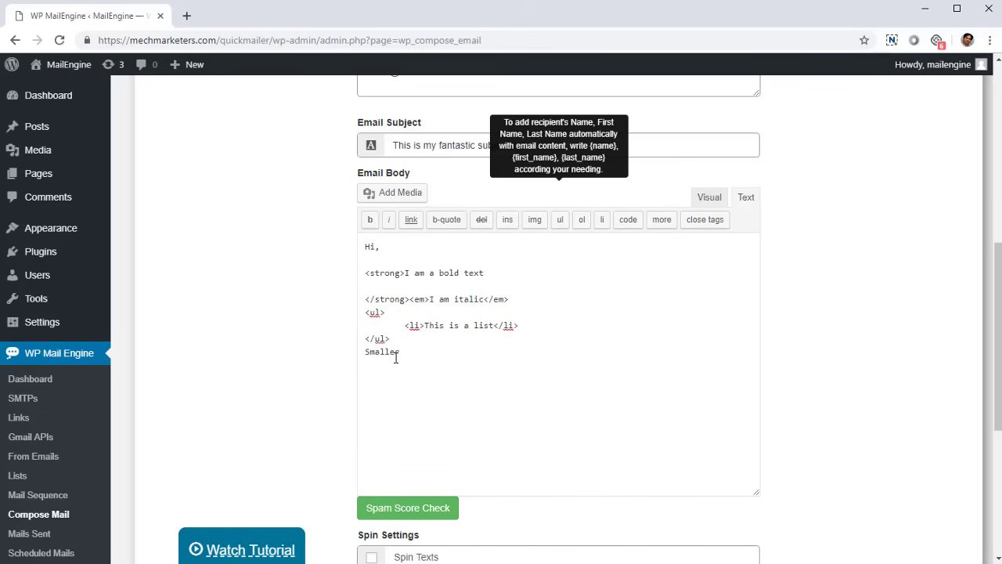
{"action": "scroll", "coordinate": [454, 412], "scroll_direction": "down", "scroll_amount": 1}
{"action": "scroll", "coordinate": [459, 339], "scroll_direction": "up", "scroll_amount": 1}
{"action": "left_click", "coordinate": [709, 206]}
Enable the Spin Texts option in the spin settings below the email body
{"action": "scroll", "coordinate": [313, 425], "scroll_direction": "down", "scroll_amount": 2}
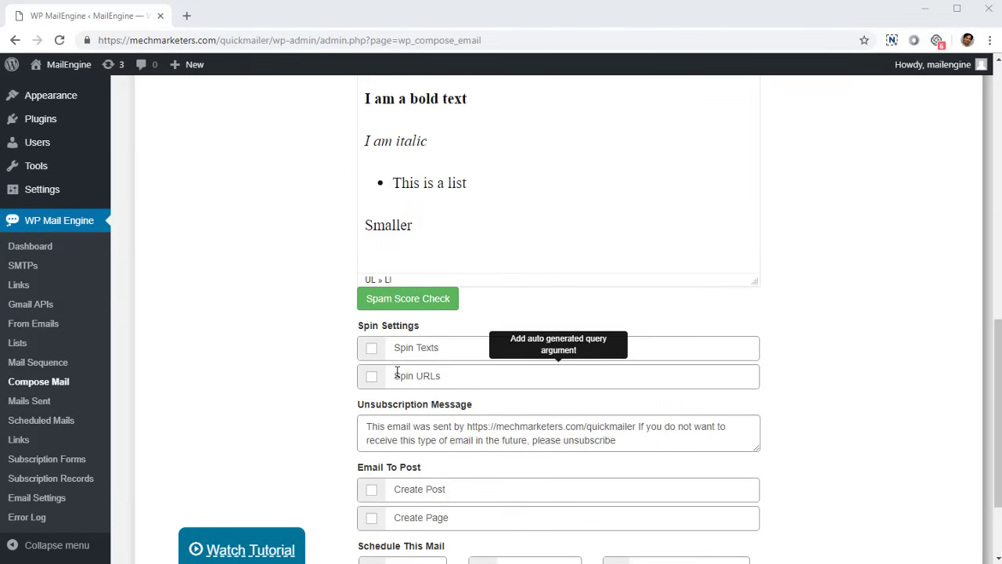
{"action": "scroll", "coordinate": [397, 372], "scroll_direction": "up", "scroll_amount": 1}
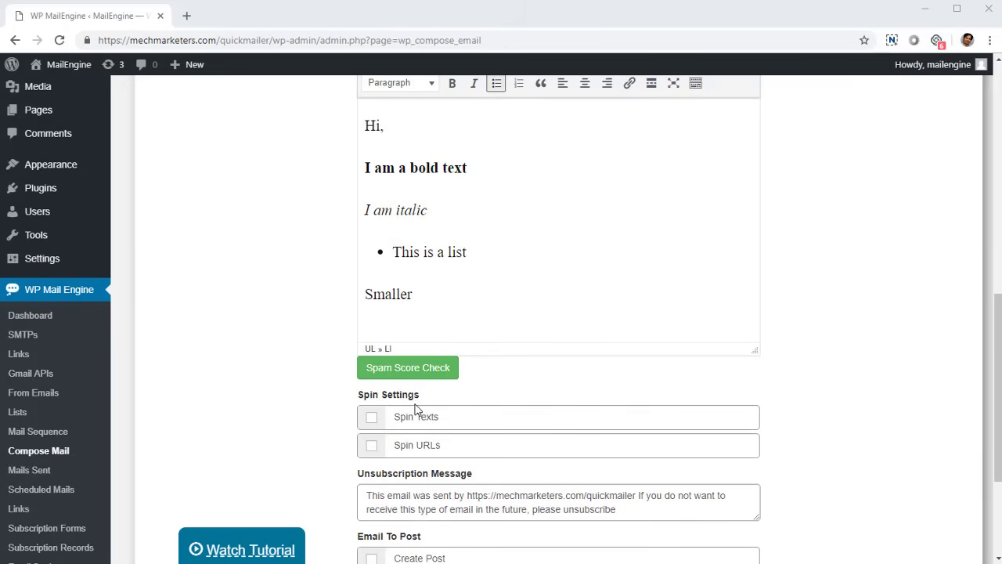
{"action": "scroll", "coordinate": [409, 403], "scroll_direction": "down", "scroll_amount": 2}
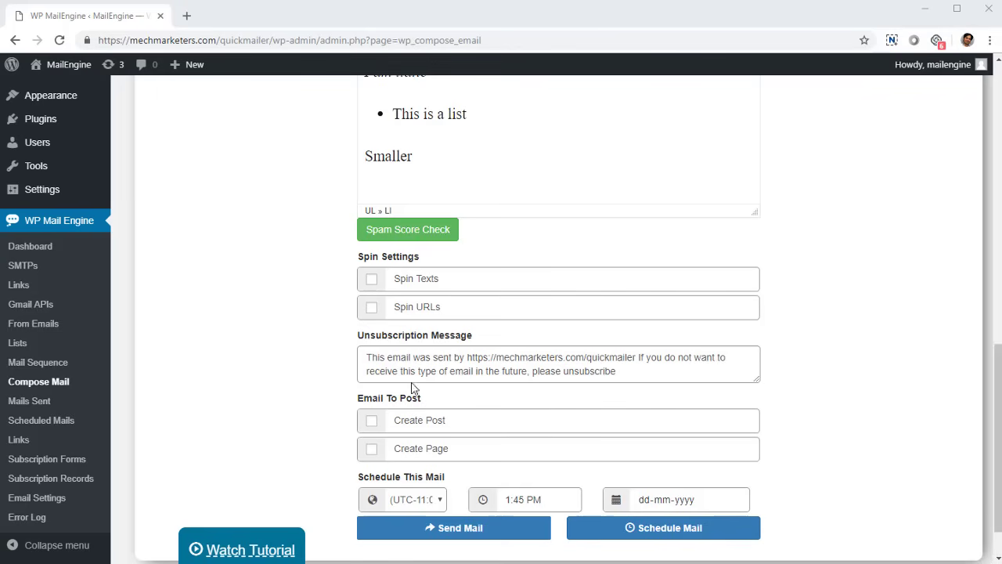
{"action": "scroll", "coordinate": [410, 379], "scroll_direction": "down", "scroll_amount": 1}
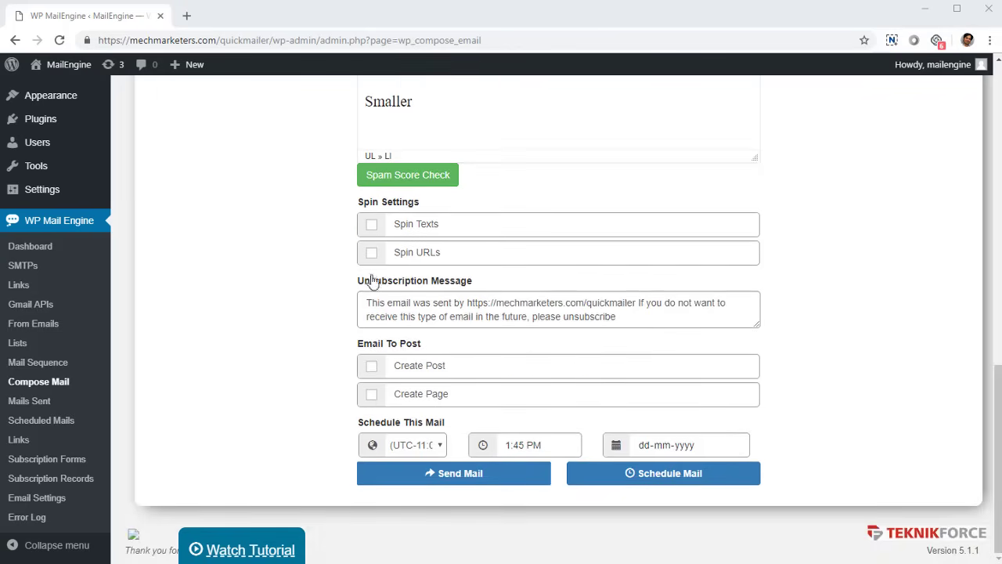
{"action": "left_click", "coordinate": [371, 225]}
Replace the whole email body with a spin-text message starting with "{Hey how are you doing? | How are you today?}" and ending with "My name"
{"action": "scroll", "coordinate": [461, 326], "scroll_direction": "up", "scroll_amount": 2}
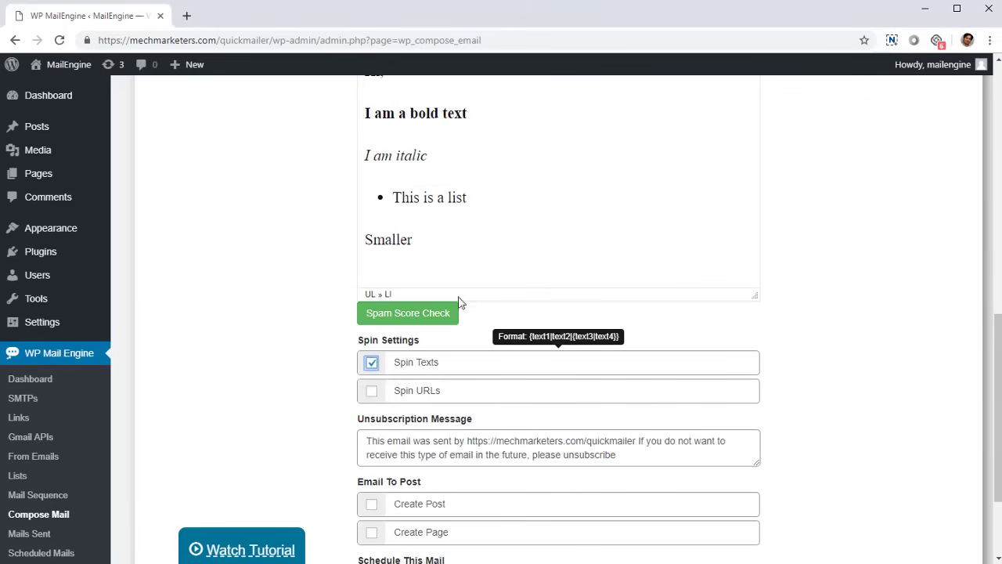
{"action": "scroll", "coordinate": [459, 297], "scroll_direction": "up", "scroll_amount": 1}
{"action": "left_click_drag", "start_coordinate": [452, 335], "coordinate": [340, 188]}
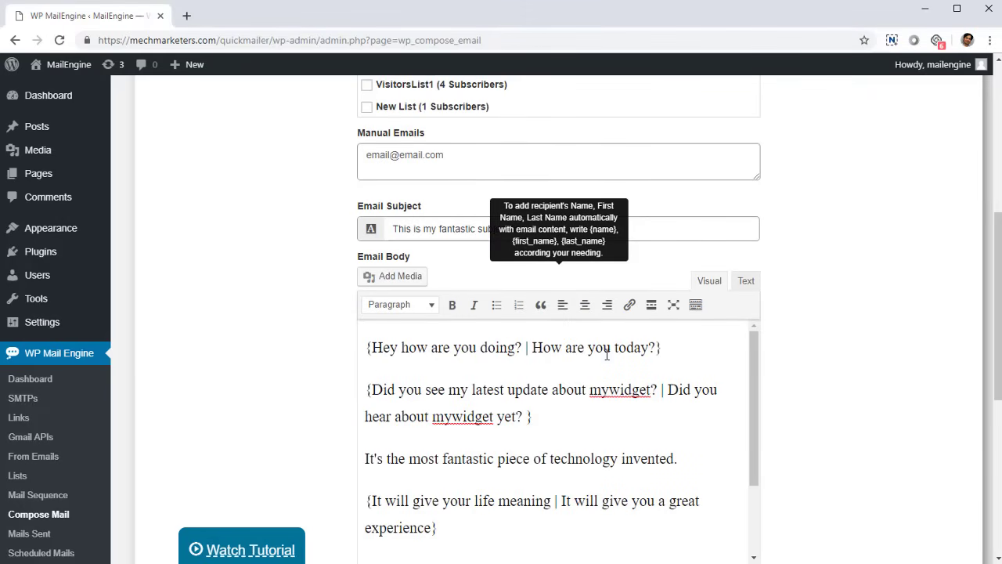
Examine how braces and vertical bars separate the alternative phrases throughout the email body, from greeting to sign-off
{"action": "left_click_drag", "start_coordinate": [530, 348], "coordinate": [526, 349]}
{"action": "left_click", "coordinate": [528, 350]}
{"action": "scroll", "coordinate": [460, 386], "scroll_direction": "down", "scroll_amount": 2}
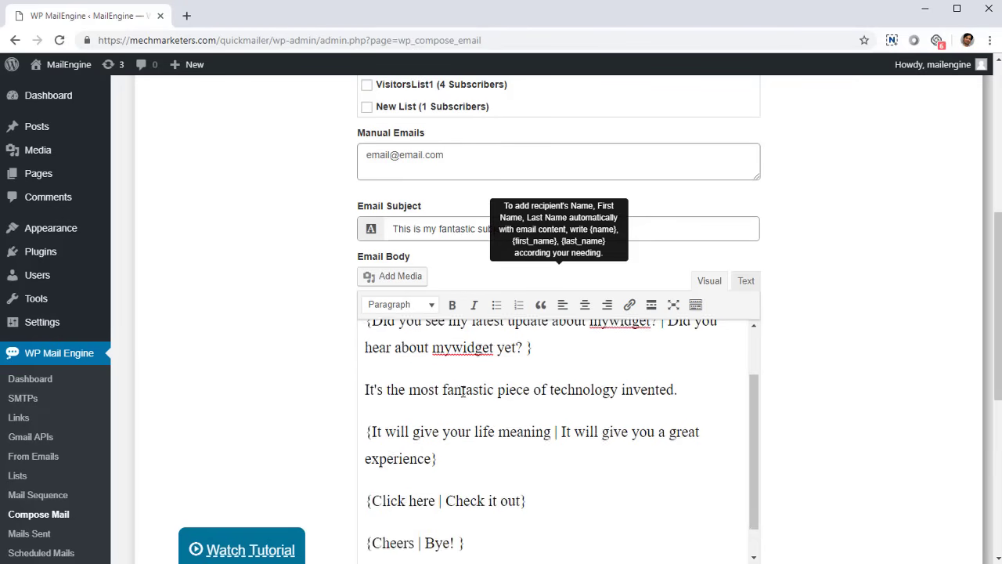
{"action": "scroll", "coordinate": [462, 376], "scroll_direction": "up", "scroll_amount": 2}
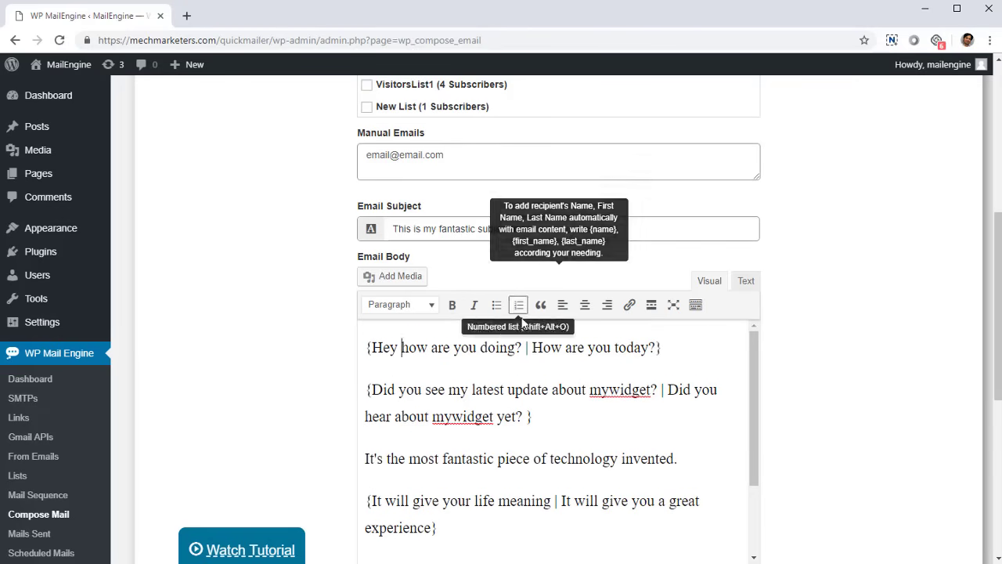
{"action": "scroll", "coordinate": [532, 365], "scroll_direction": "down", "scroll_amount": 2}
{"action": "scroll", "coordinate": [447, 369], "scroll_direction": "up", "scroll_amount": 2}
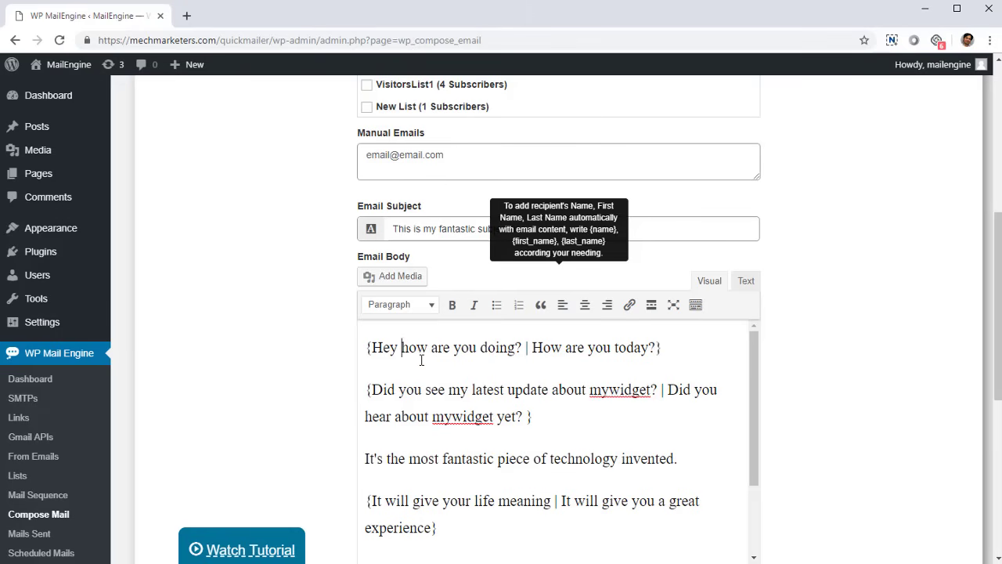
{"action": "left_click", "coordinate": [494, 390]}
{"action": "scroll", "coordinate": [627, 423], "scroll_direction": "down", "scroll_amount": 2}
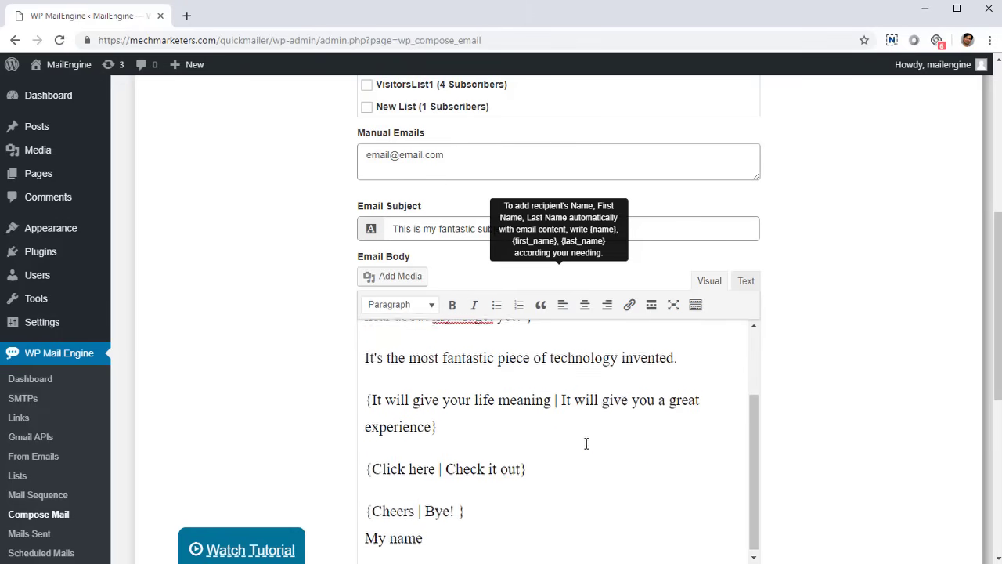
{"action": "scroll", "coordinate": [508, 435], "scroll_direction": "down", "scroll_amount": 1}
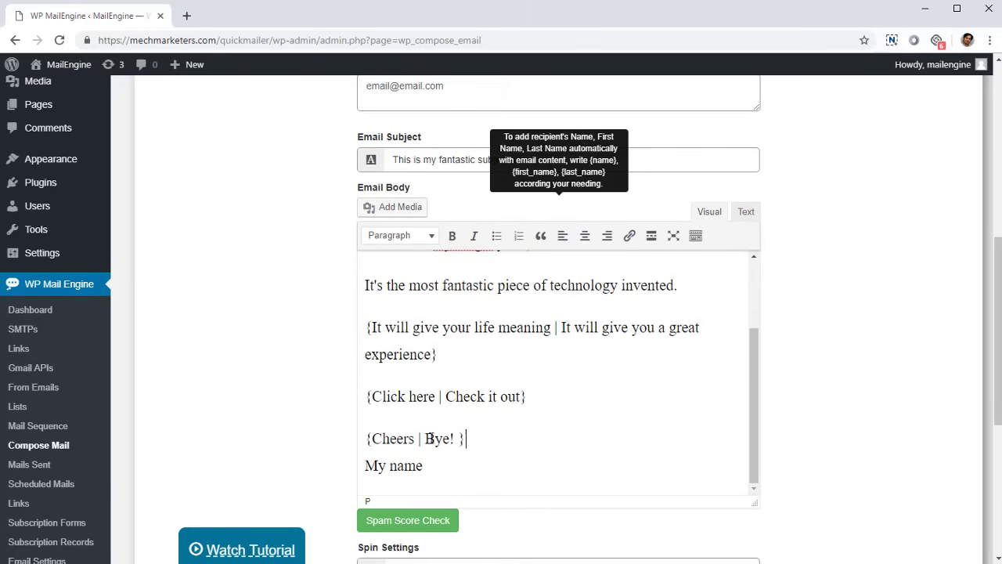
{"action": "left_click", "coordinate": [429, 438]}
{"action": "scroll", "coordinate": [529, 482], "scroll_direction": "up", "scroll_amount": 3}
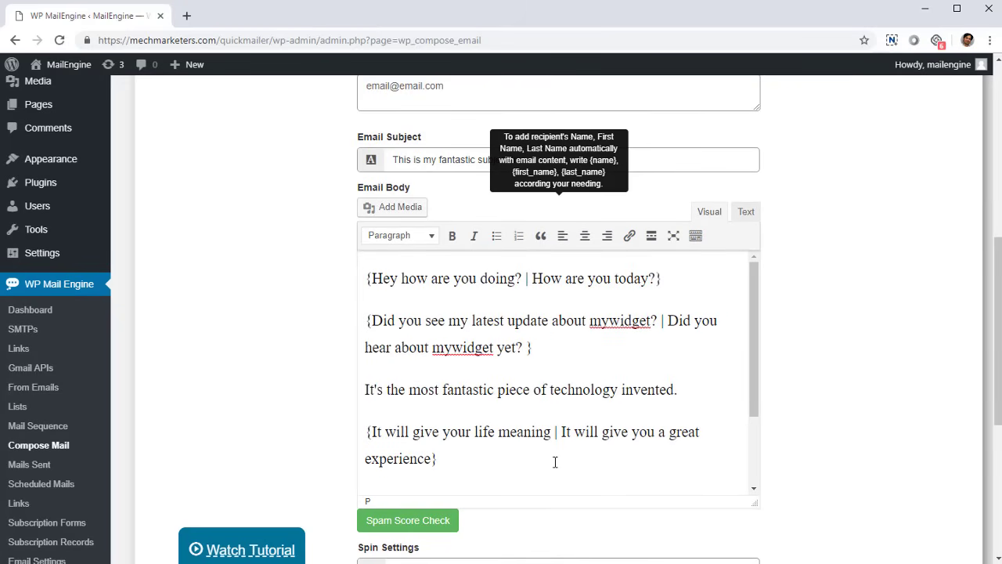
Trace the different message variations that combining one alternative from each braced group in the email body can produce
{"action": "left_click", "coordinate": [572, 436]}
{"action": "left_click_drag", "start_coordinate": [436, 279], "coordinate": [566, 290]}
{"action": "left_click", "coordinate": [551, 280]}
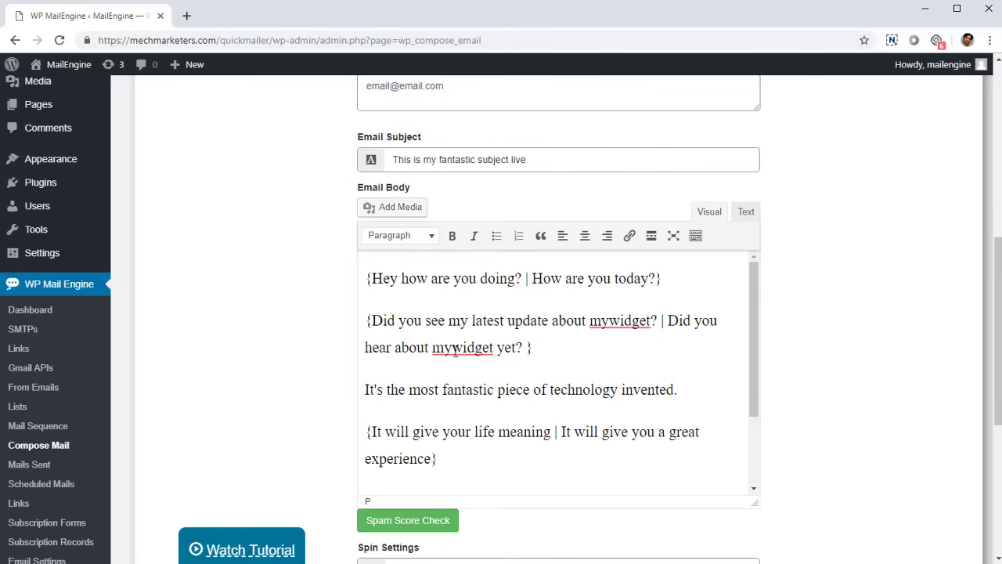
{"action": "left_click", "coordinate": [429, 280]}
{"action": "left_click", "coordinate": [410, 281]}
{"action": "left_click", "coordinate": [450, 431]}
{"action": "scroll", "coordinate": [501, 450], "scroll_direction": "down", "scroll_amount": 2}
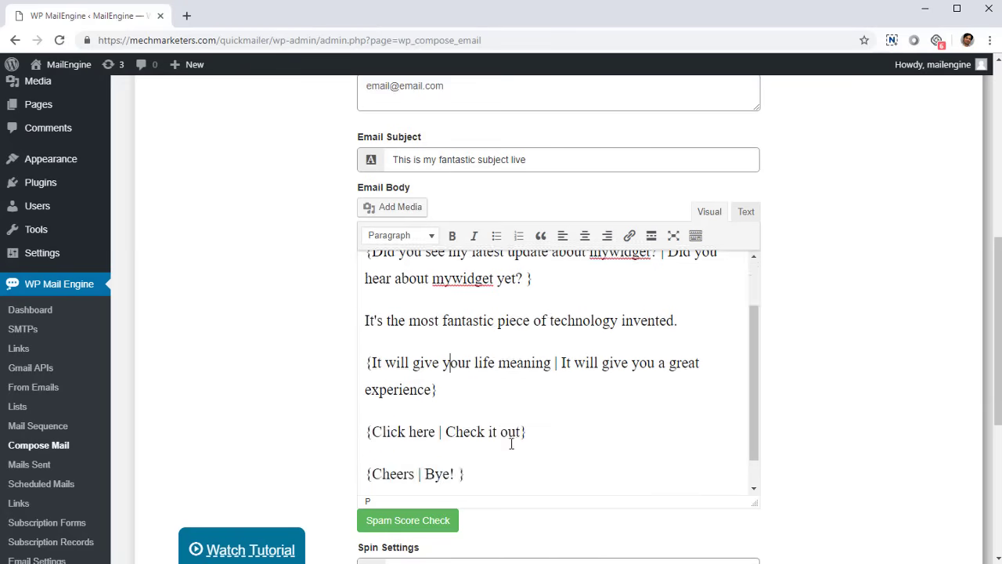
{"action": "scroll", "coordinate": [512, 441], "scroll_direction": "up", "scroll_amount": 2}
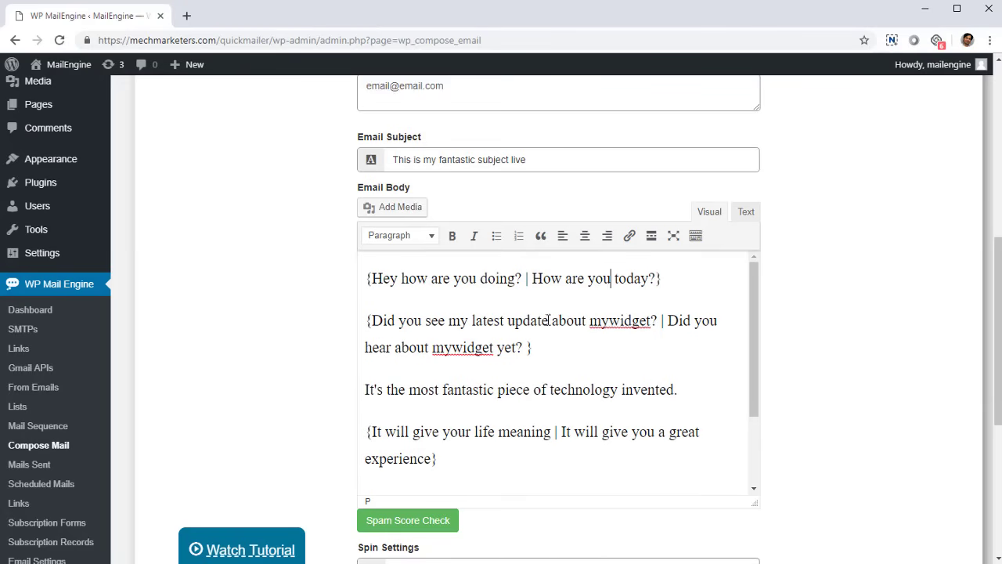
{"action": "left_click", "coordinate": [474, 321]}
{"action": "scroll", "coordinate": [516, 454], "scroll_direction": "down", "scroll_amount": 2}
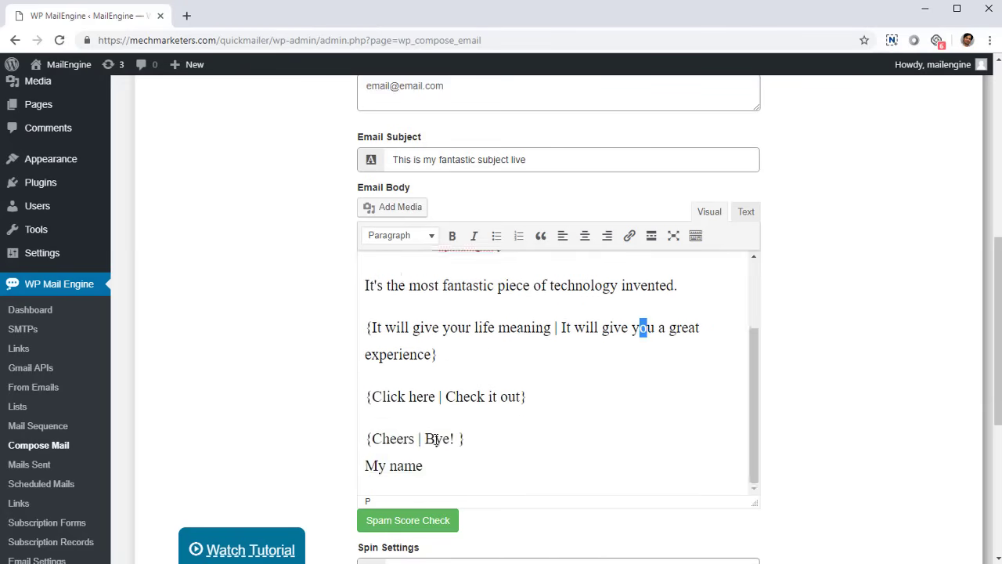
{"action": "scroll", "coordinate": [517, 429], "scroll_direction": "up", "scroll_amount": 2}
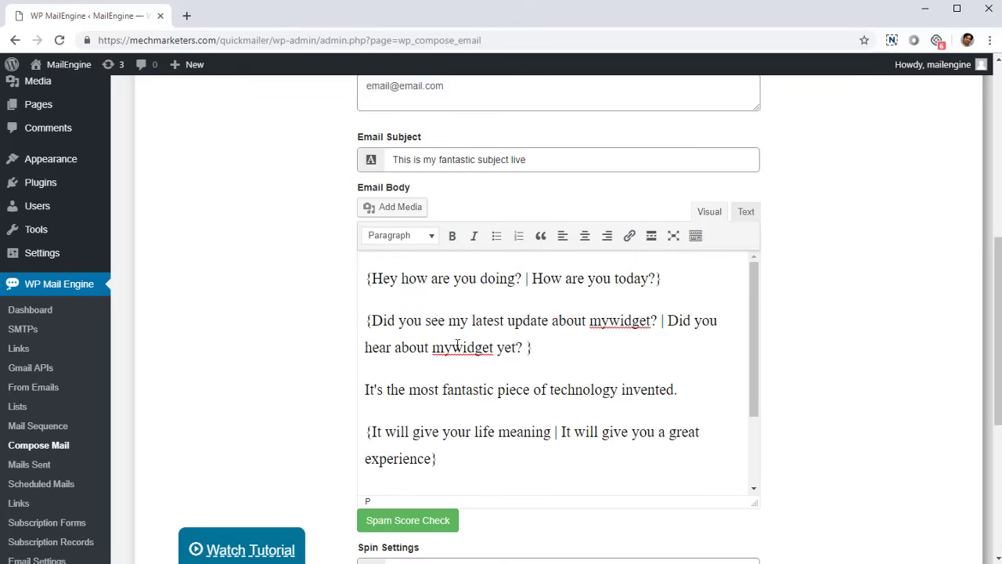
{"action": "scroll", "coordinate": [450, 361], "scroll_direction": "down", "scroll_amount": 2}
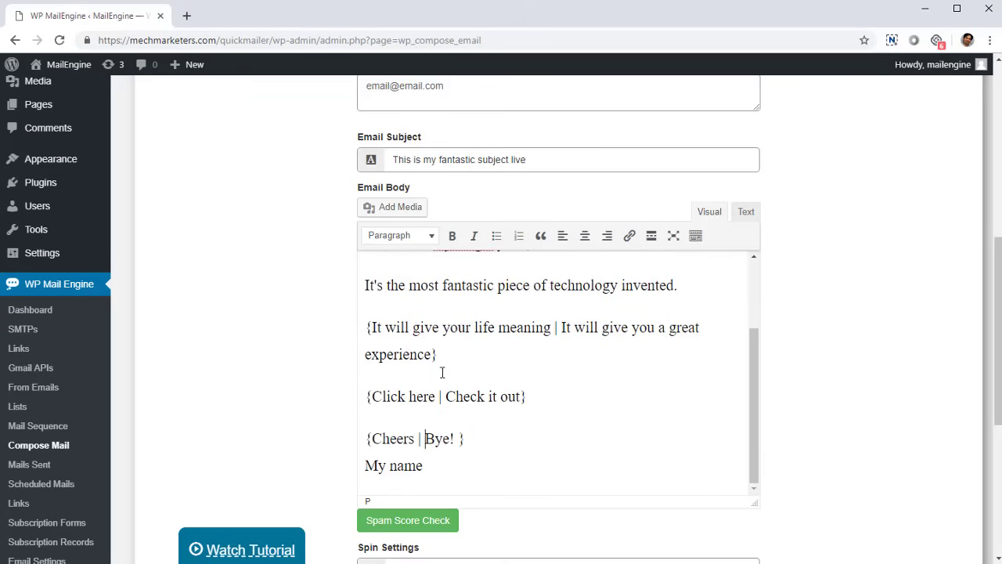
{"action": "scroll", "coordinate": [454, 336], "scroll_direction": "up", "scroll_amount": 2}
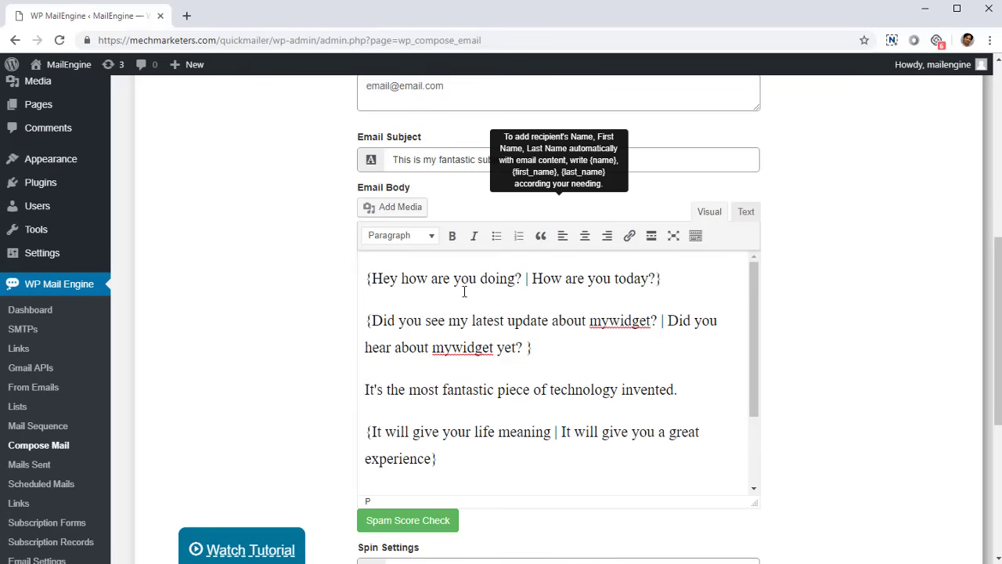
Enable the Spin URLs option in the spin settings
{"action": "scroll", "coordinate": [537, 358], "scroll_direction": "down", "scroll_amount": 5}
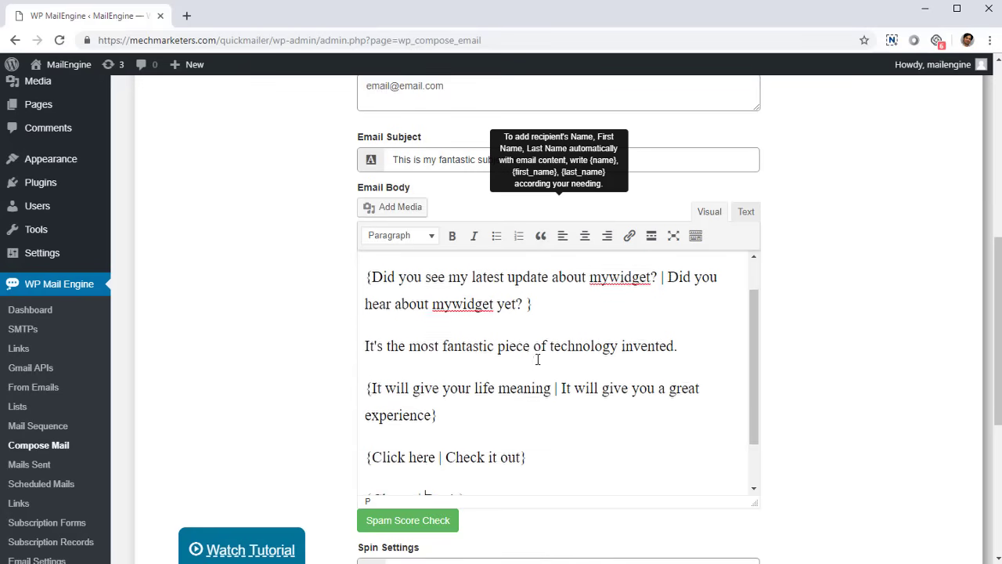
{"action": "scroll", "coordinate": [735, 408], "scroll_direction": "down", "scroll_amount": 1}
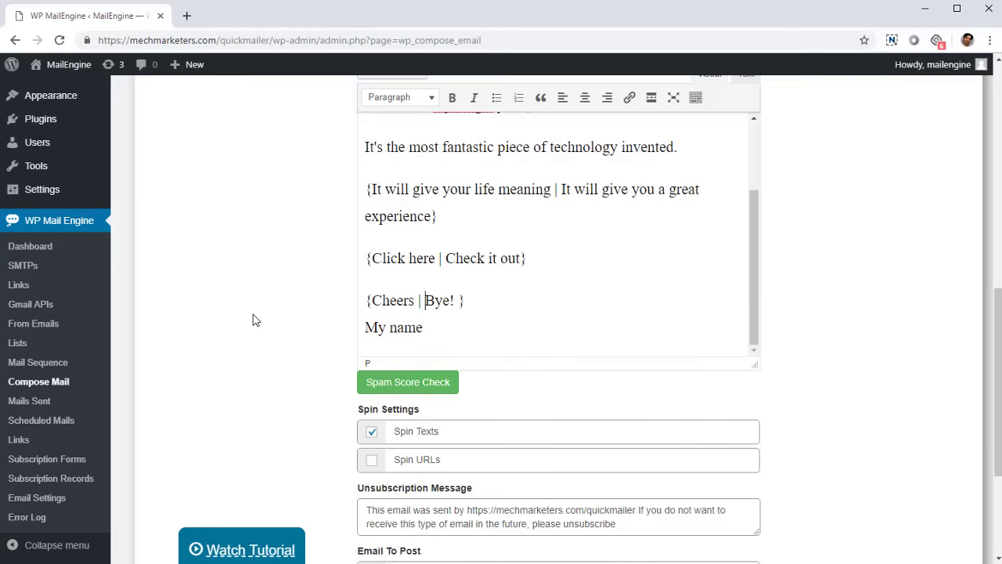
{"action": "left_click", "coordinate": [369, 462]}
{"action": "scroll", "coordinate": [294, 394], "scroll_direction": "down", "scroll_amount": 1}
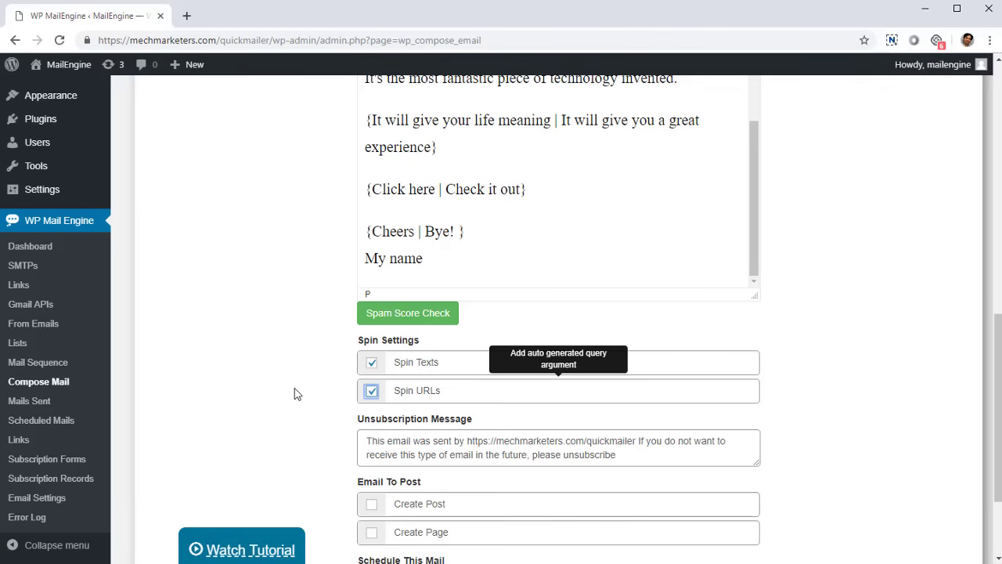
{"action": "left_click", "coordinate": [371, 391]}
{"action": "left_click", "coordinate": [371, 391]}
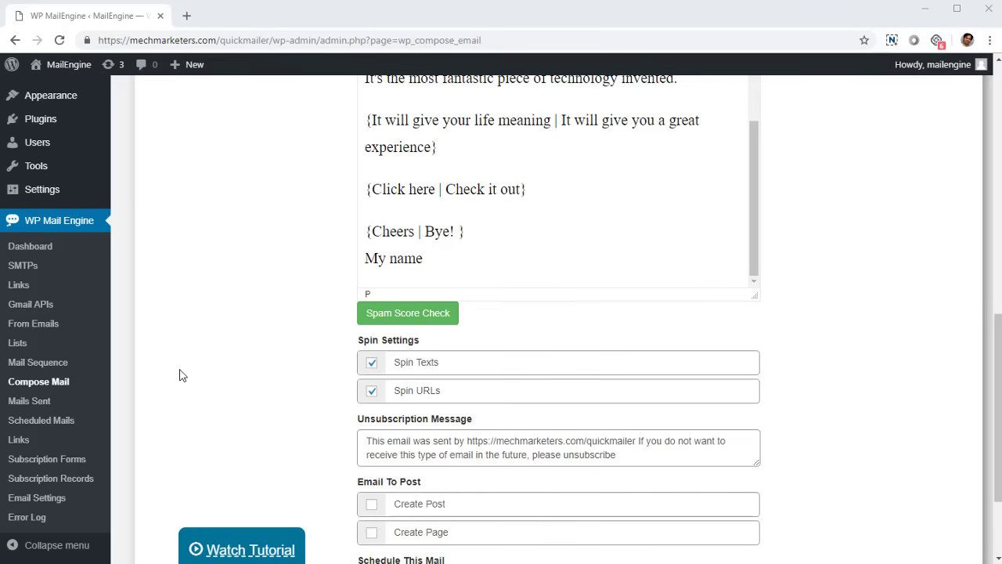
Open the SMTPs page and review the configured SMTP accounts and the options for adding more
{"action": "left_click", "coordinate": [18, 268]}
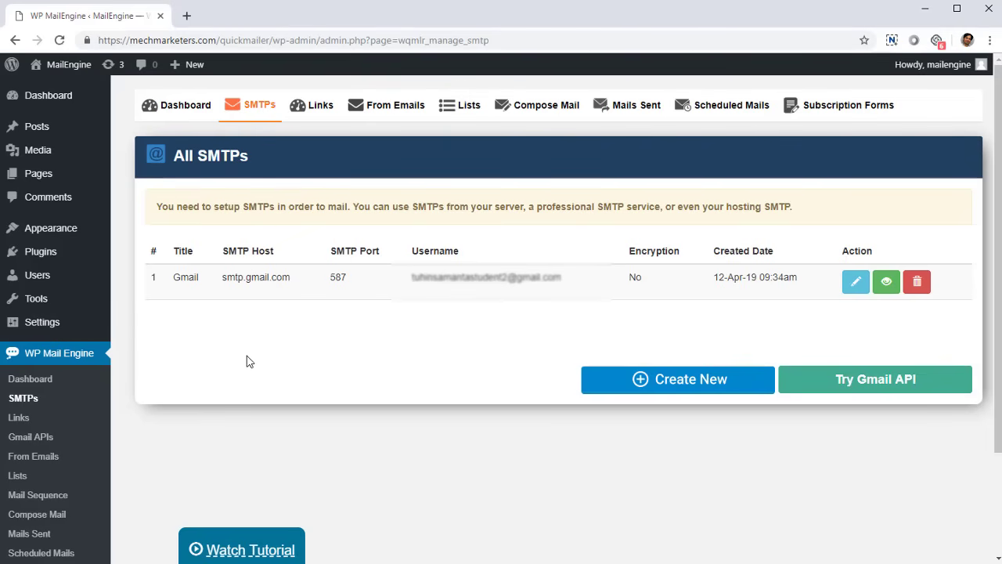
{"action": "scroll", "coordinate": [324, 342], "scroll_direction": "down", "scroll_amount": 2}
{"action": "scroll", "coordinate": [398, 347], "scroll_direction": "up", "scroll_amount": 2}
{"action": "scroll", "coordinate": [405, 350], "scroll_direction": "down", "scroll_amount": 2}
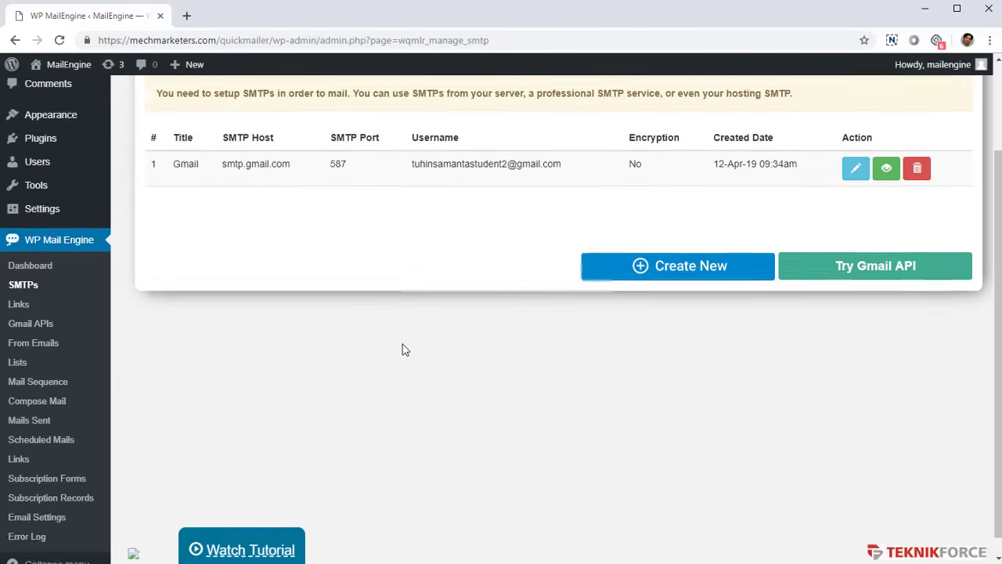
{"action": "scroll", "coordinate": [405, 350], "scroll_direction": "up", "scroll_amount": 2}
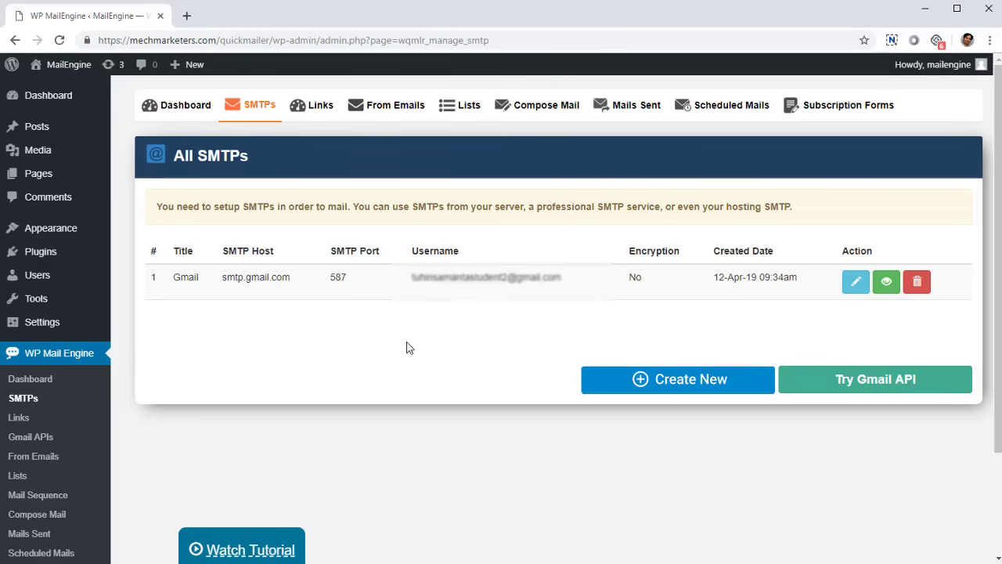
Open the Links page and review the tracked links with their shortcodes and visit data
{"action": "left_click", "coordinate": [19, 417]}
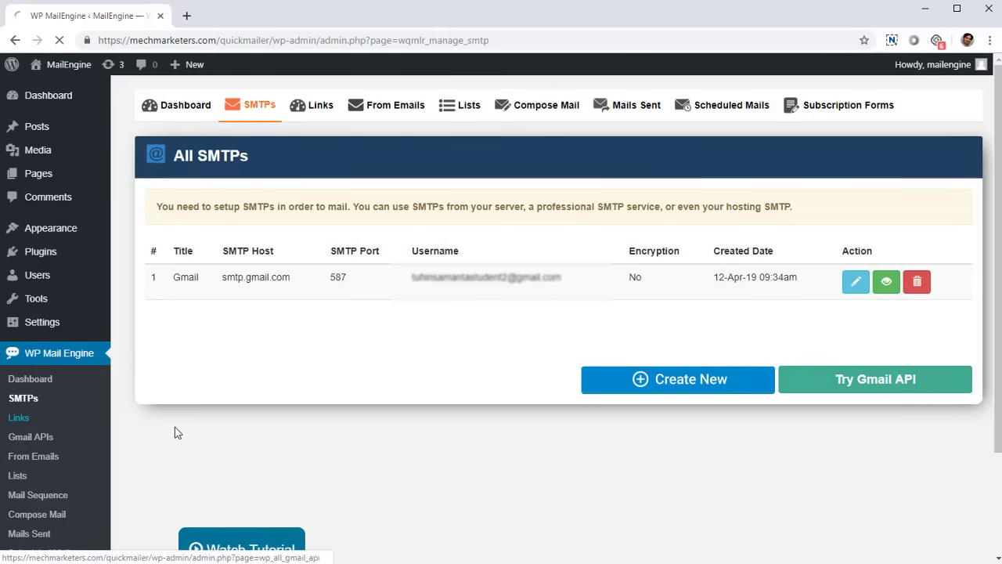
{"action": "scroll", "coordinate": [410, 340], "scroll_direction": "down", "scroll_amount": 3}
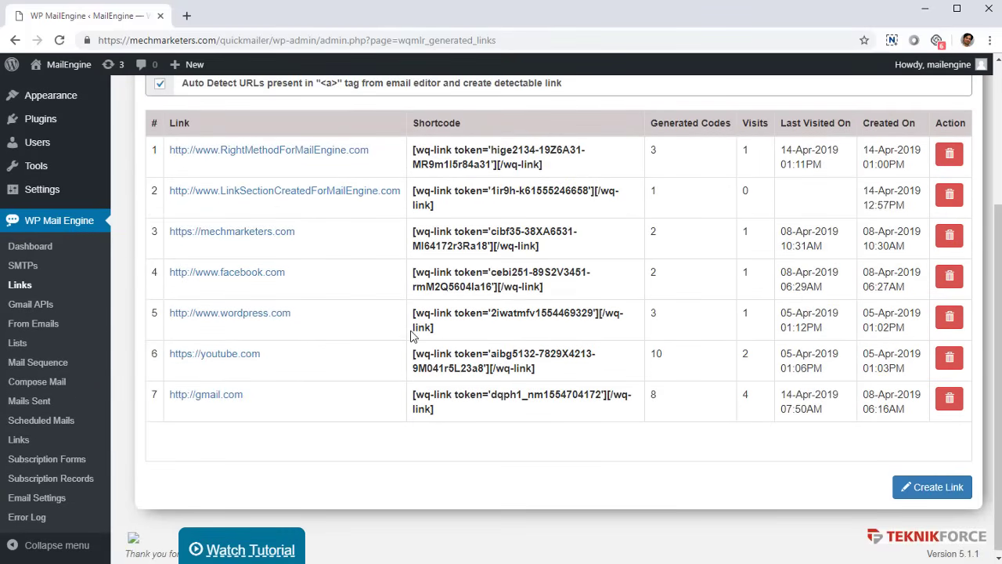
Examine the RightMethodForMailEngine.com link's shortcode, generated codes, visits, last visited date and creation date
{"action": "scroll", "coordinate": [412, 335], "scroll_direction": "up", "scroll_amount": 1}
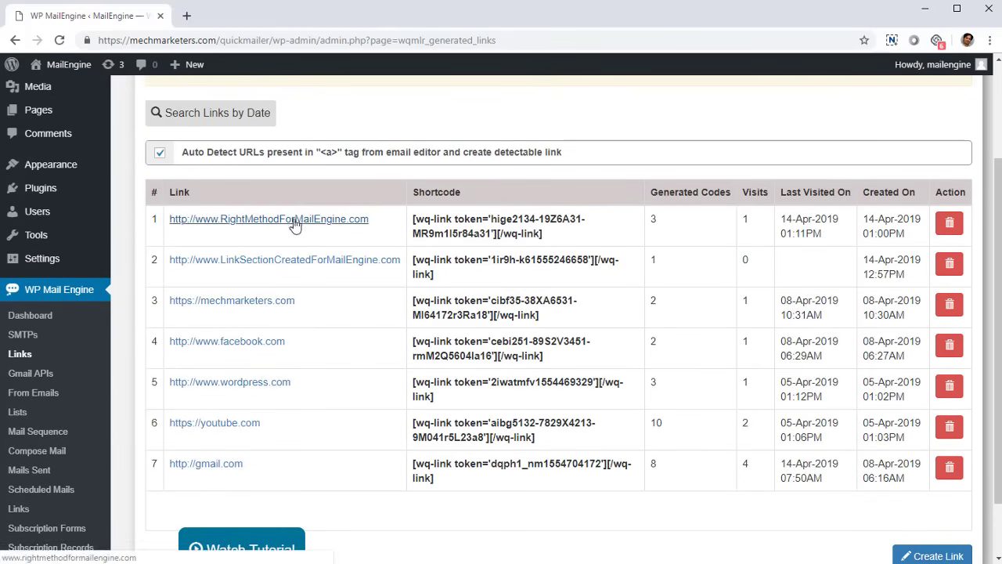
{"action": "left_click", "coordinate": [432, 231]}
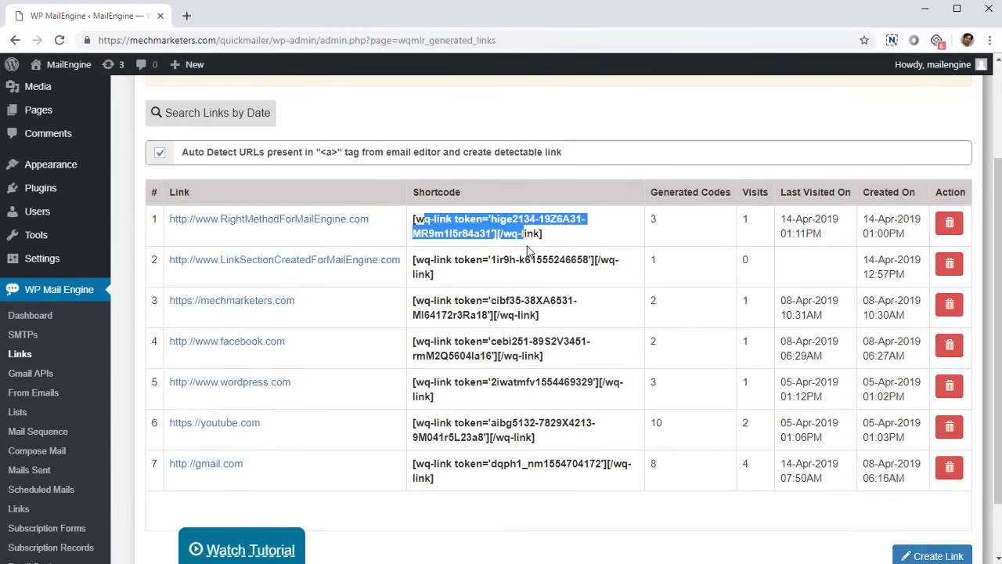
{"action": "double_click", "coordinate": [653, 221]}
{"action": "left_click", "coordinate": [683, 226]}
{"action": "double_click", "coordinate": [747, 229]}
{"action": "left_click", "coordinate": [728, 258]}
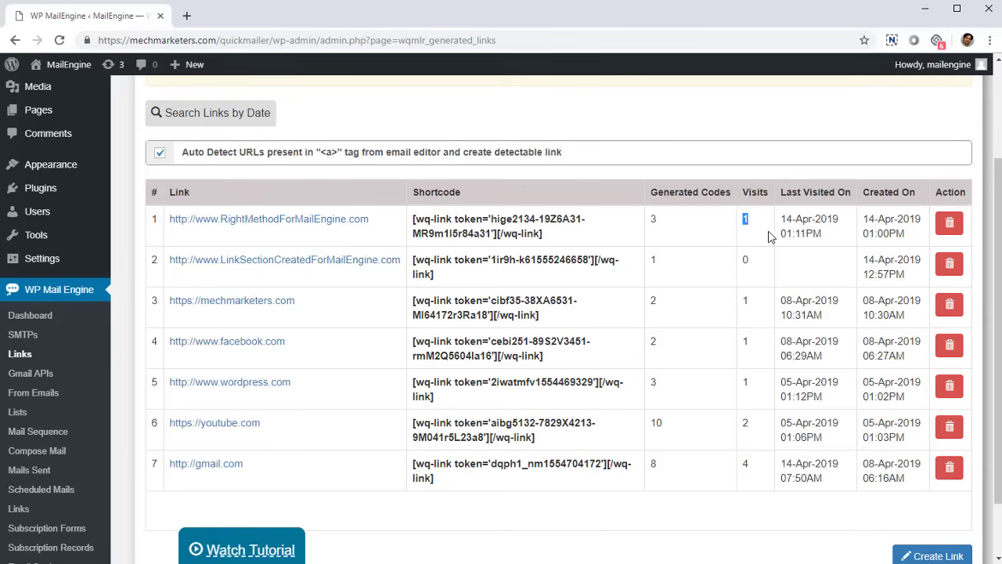
{"action": "left_click_drag", "start_coordinate": [752, 229], "coordinate": [901, 250]}
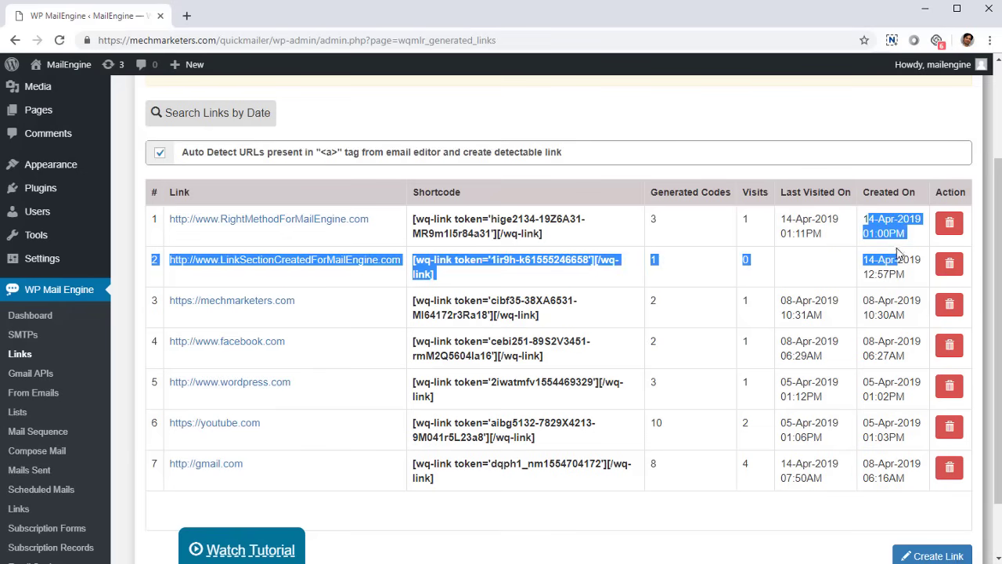
{"action": "left_click", "coordinate": [890, 252]}
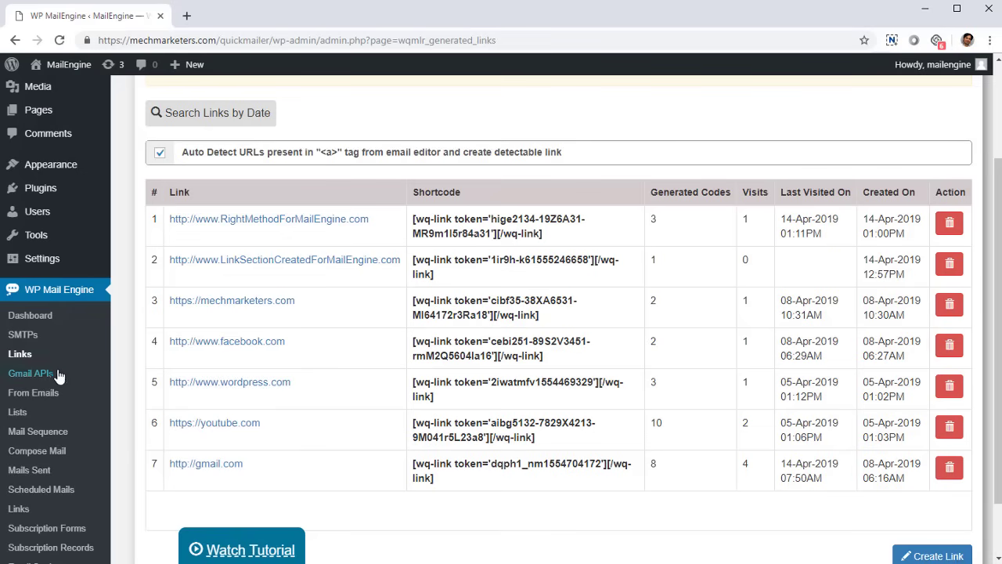
Open the From Emails page and review the configured sender and reply-to details
{"action": "left_click", "coordinate": [36, 392]}
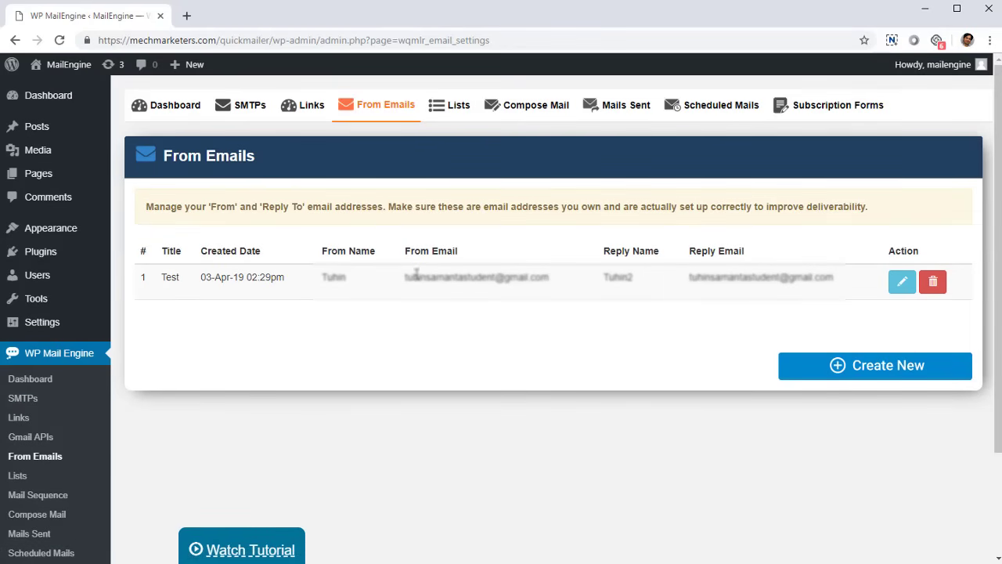
{"action": "scroll", "coordinate": [315, 313], "scroll_direction": "down", "scroll_amount": 2}
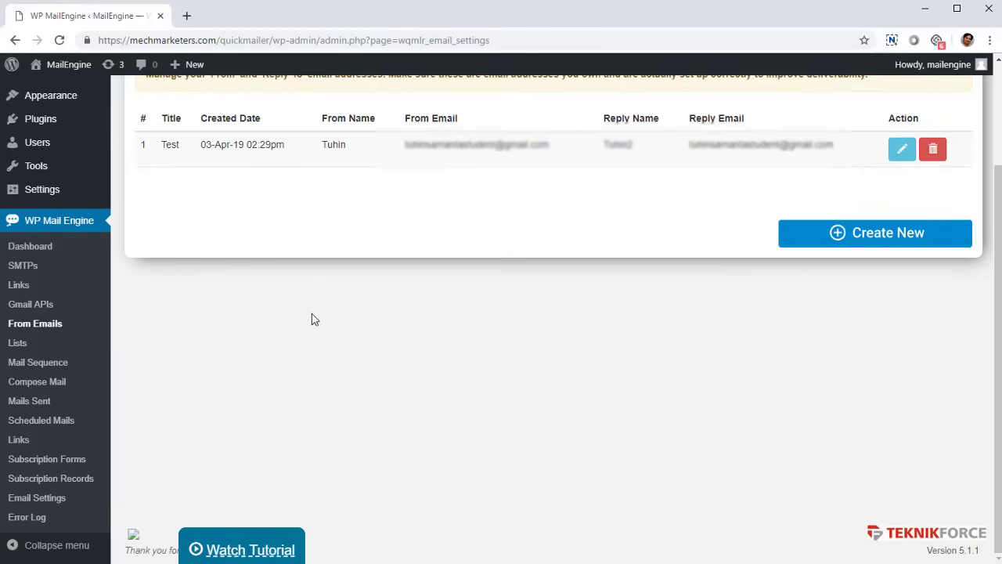
Open the Lists page, view the form for creating a new list, and return to the list overview
{"action": "left_click", "coordinate": [4, 349]}
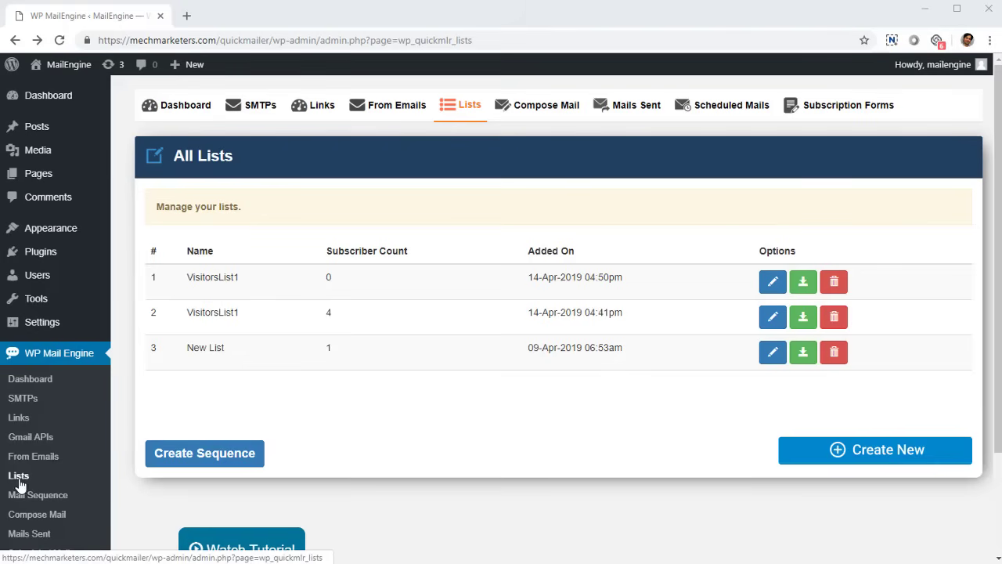
{"action": "left_click", "coordinate": [818, 466]}
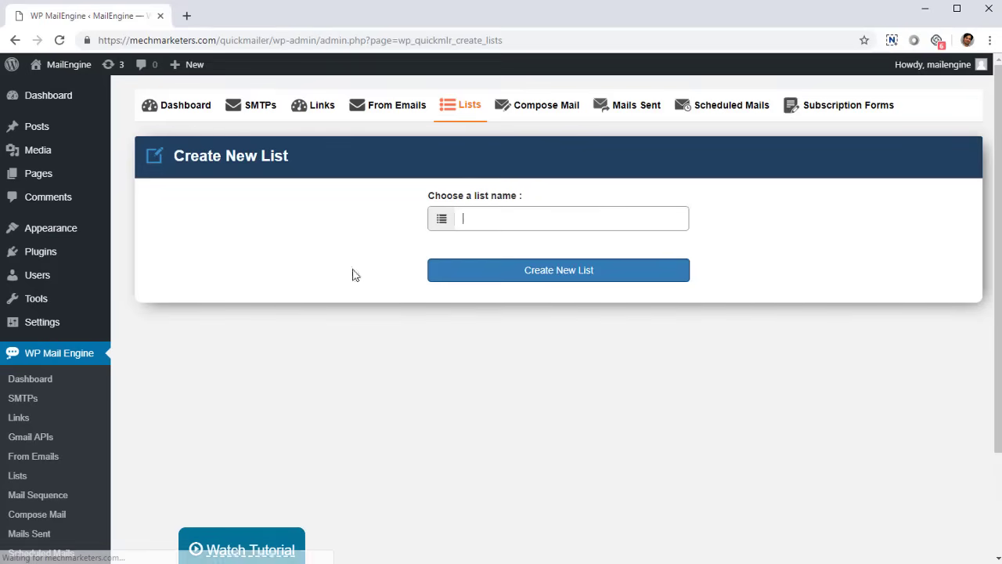
{"action": "right_click", "coordinate": [303, 279]}
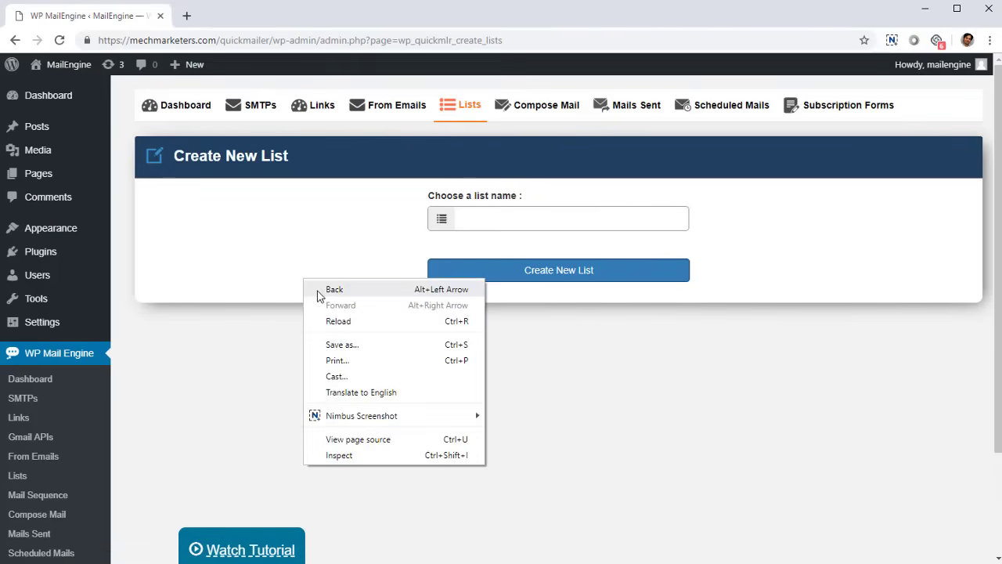
{"action": "left_click", "coordinate": [321, 288]}
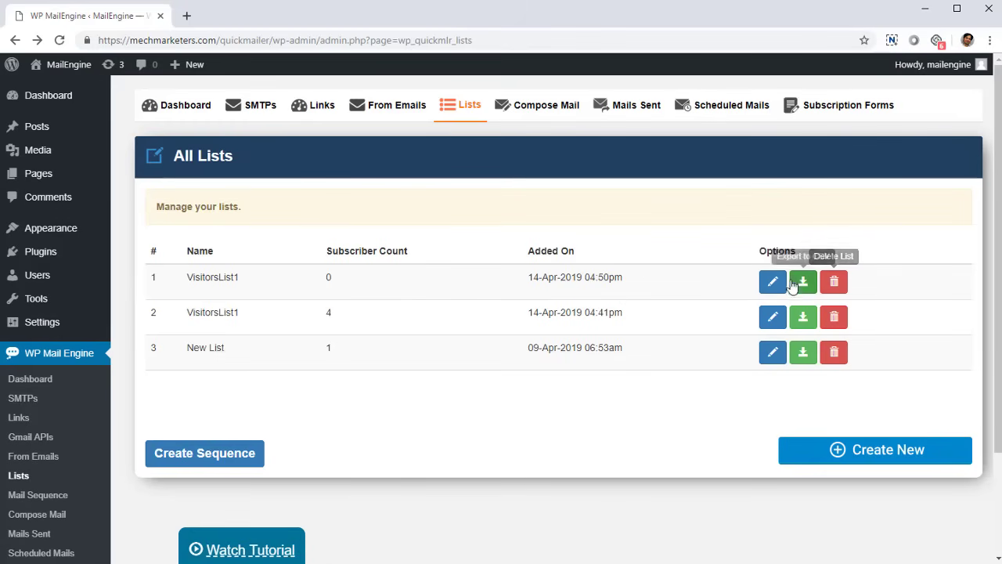
Open the first VisitorsList1 for editing, review its subscriber and CSV import fields, and return to the list overview
{"action": "left_click", "coordinate": [772, 282]}
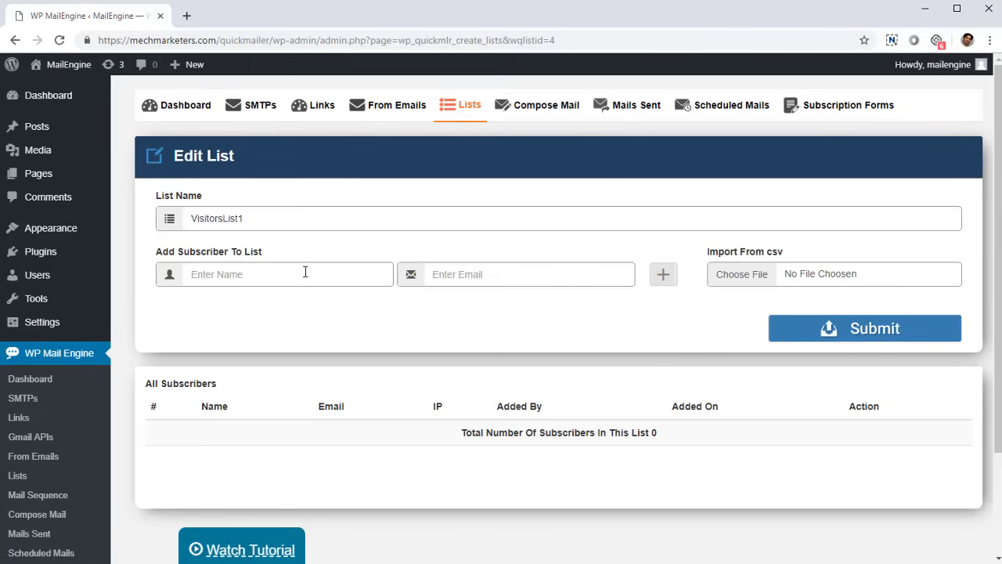
{"action": "left_click", "coordinate": [305, 272]}
{"action": "right_click", "coordinate": [475, 318]}
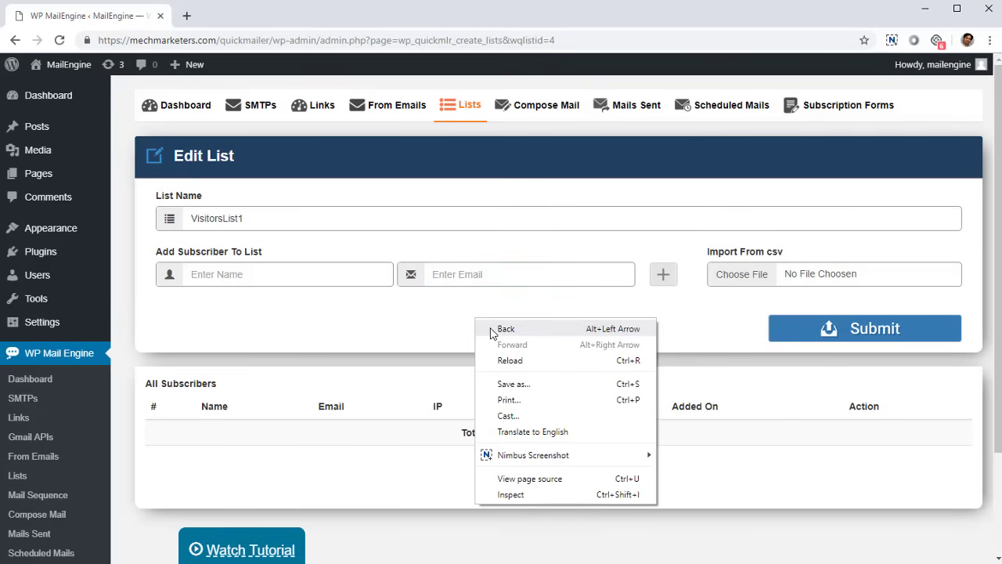
{"action": "left_click", "coordinate": [506, 329]}
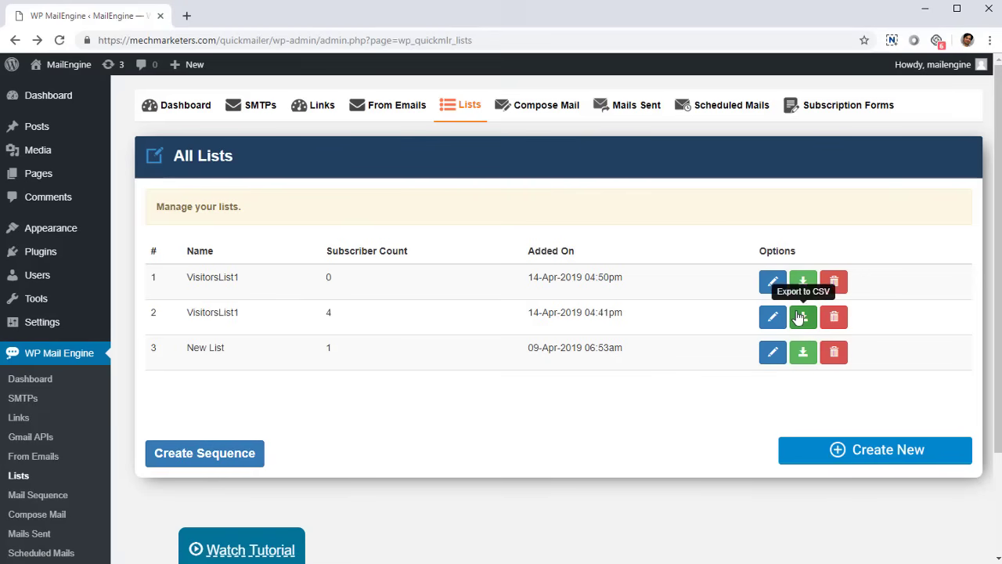
View the mail sequences through the Lists page's Create Sequence option, check when the Welcome email is sequenced, and return to the lists
{"action": "left_click", "coordinate": [220, 449]}
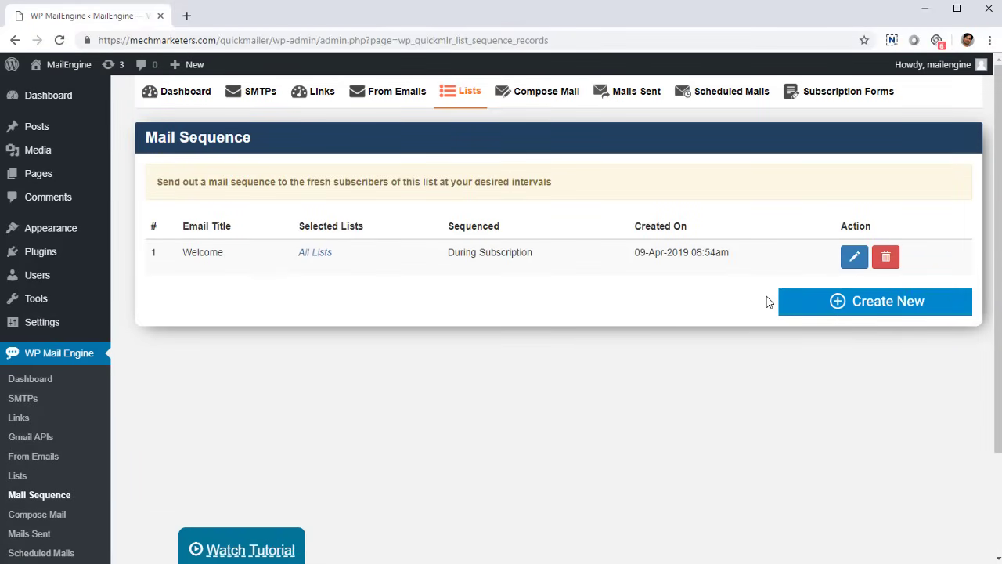
{"action": "left_click_drag", "start_coordinate": [447, 251], "coordinate": [471, 255]}
{"action": "left_click", "coordinate": [511, 268]}
{"action": "right_click", "coordinate": [312, 323]}
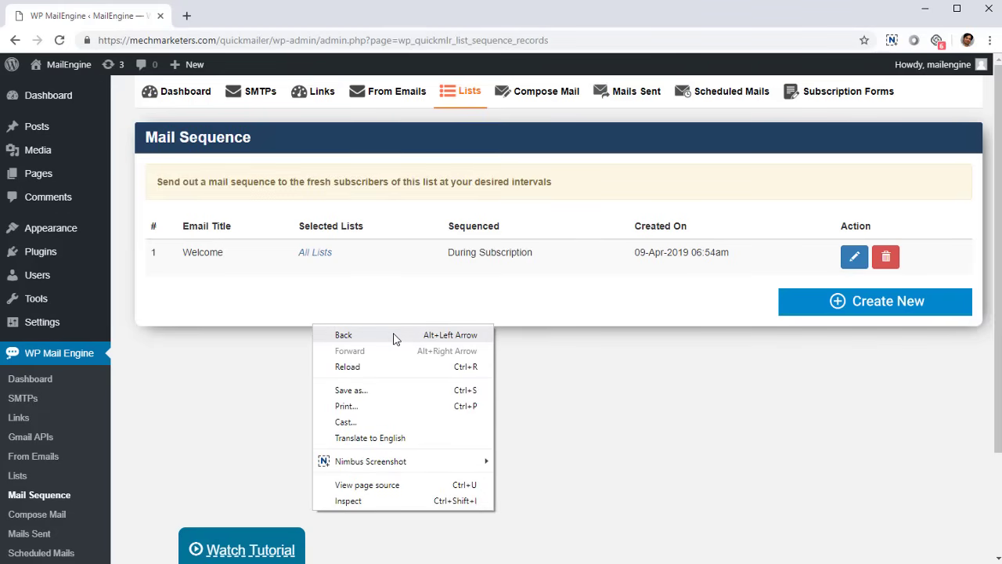
{"action": "left_click", "coordinate": [393, 338]}
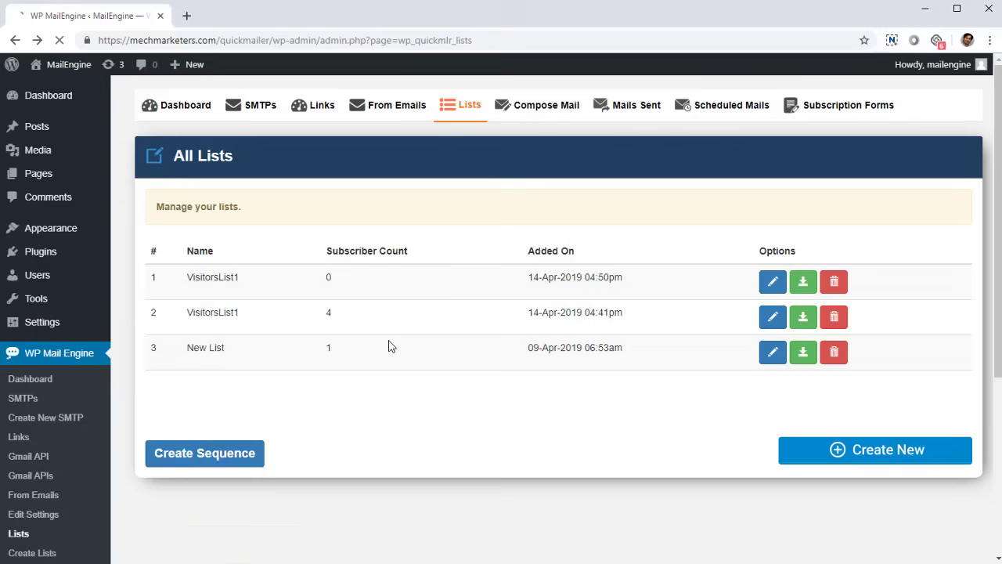
Open the Mail Sequence page directly from the WP Mail Engine section
{"action": "scroll", "coordinate": [141, 435], "scroll_direction": "down", "scroll_amount": 2}
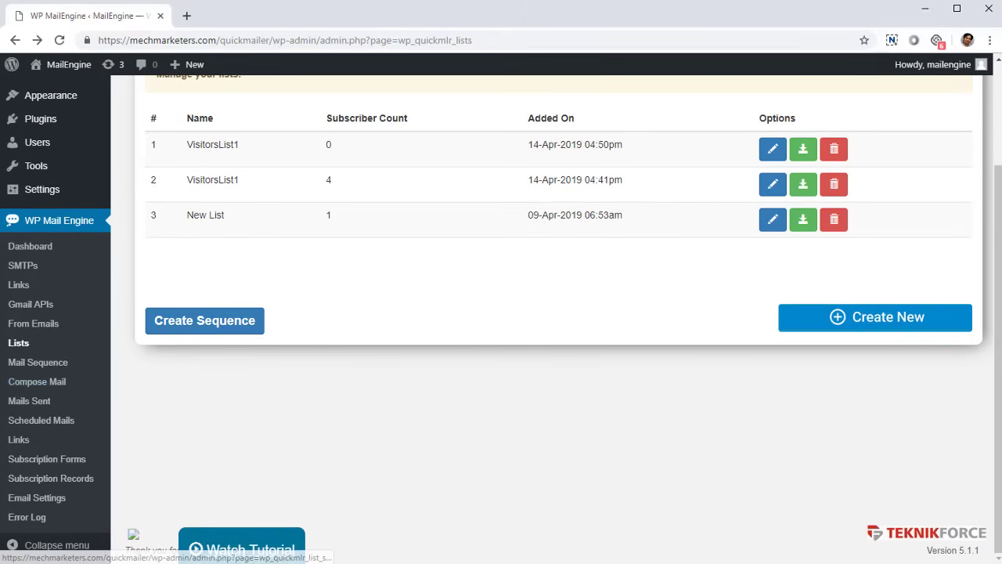
{"action": "scroll", "coordinate": [55, 423], "scroll_direction": "up", "scroll_amount": 2}
{"action": "scroll", "coordinate": [36, 399], "scroll_direction": "down", "scroll_amount": 2}
{"action": "left_click", "coordinate": [34, 364]}
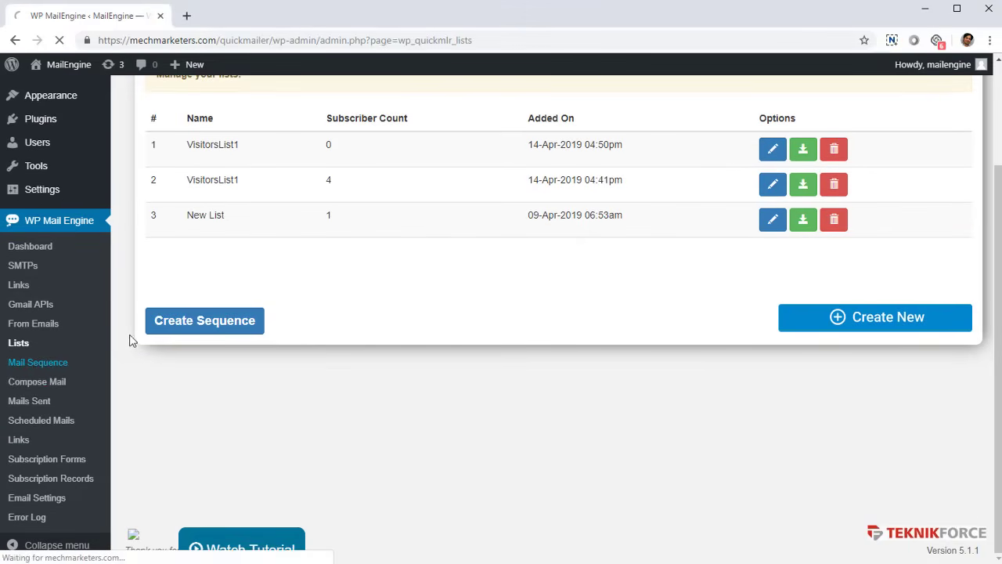
{"action": "scroll", "coordinate": [62, 481], "scroll_direction": "down", "scroll_amount": 1}
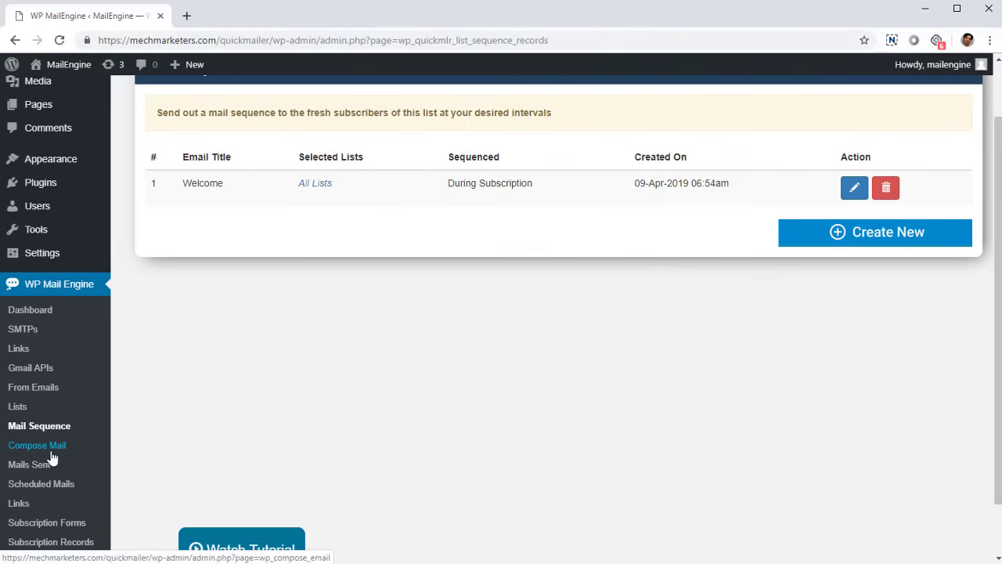
Open the Compose Mail page and enable the Create Page option under Email To Post, leaving Create Post off
{"action": "left_click", "coordinate": [51, 446]}
{"action": "scroll", "coordinate": [421, 425], "scroll_direction": "down", "scroll_amount": 8}
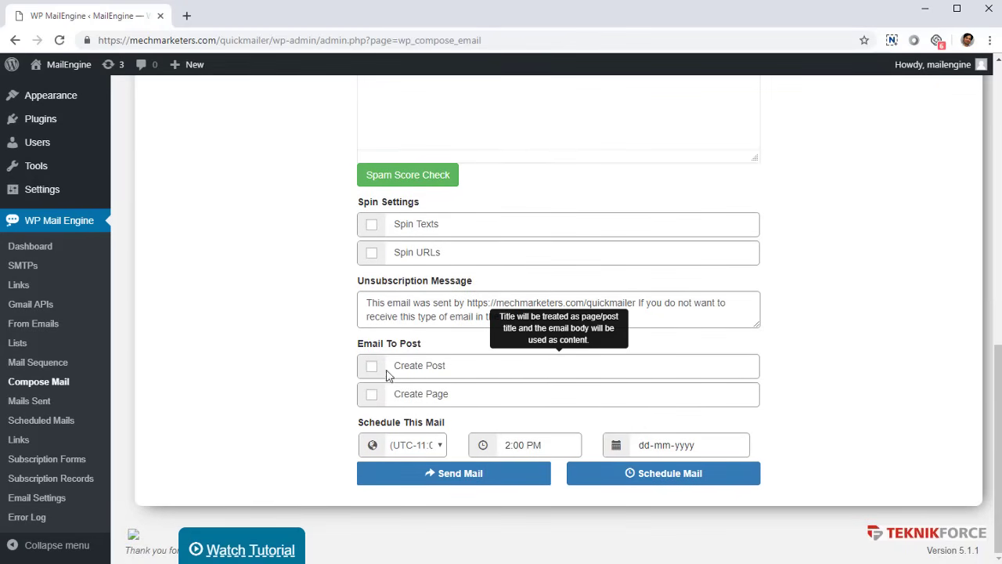
{"action": "left_click", "coordinate": [371, 366]}
{"action": "left_click", "coordinate": [371, 365]}
{"action": "left_click", "coordinate": [372, 396]}
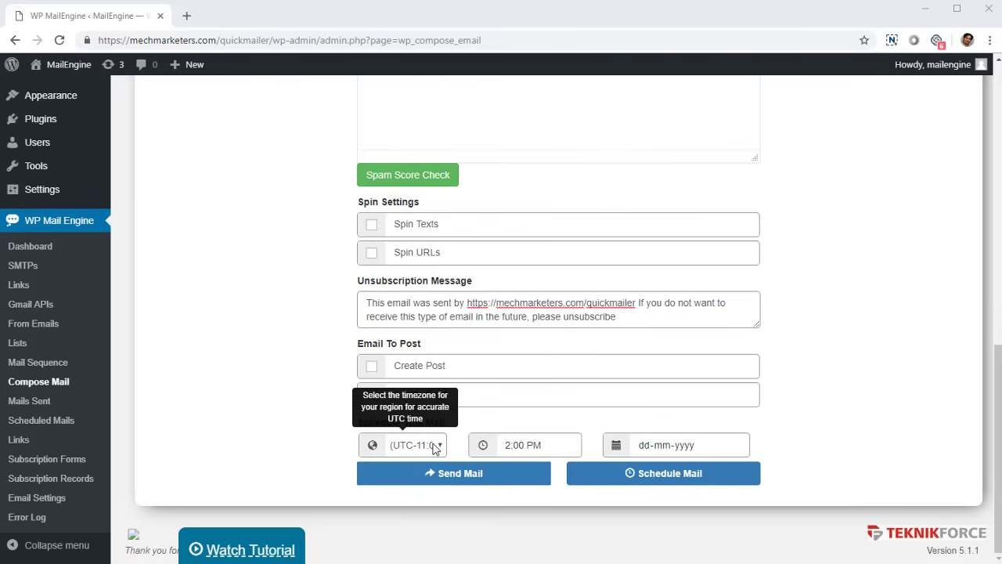
{"action": "left_click", "coordinate": [371, 394]}
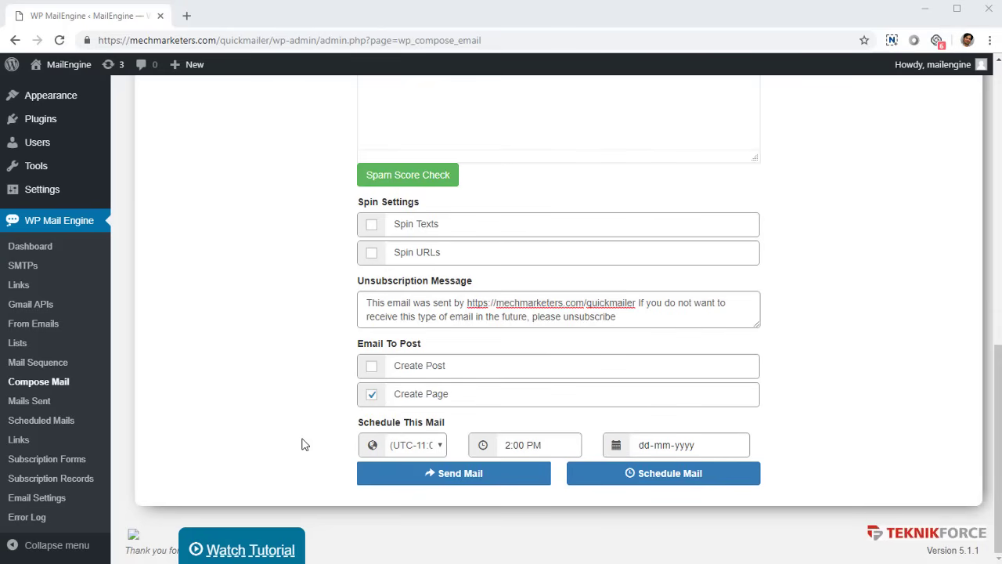
Review the time zone, time and date options for scheduling the mail, along with the rest of the compose form
{"action": "left_click", "coordinate": [415, 448]}
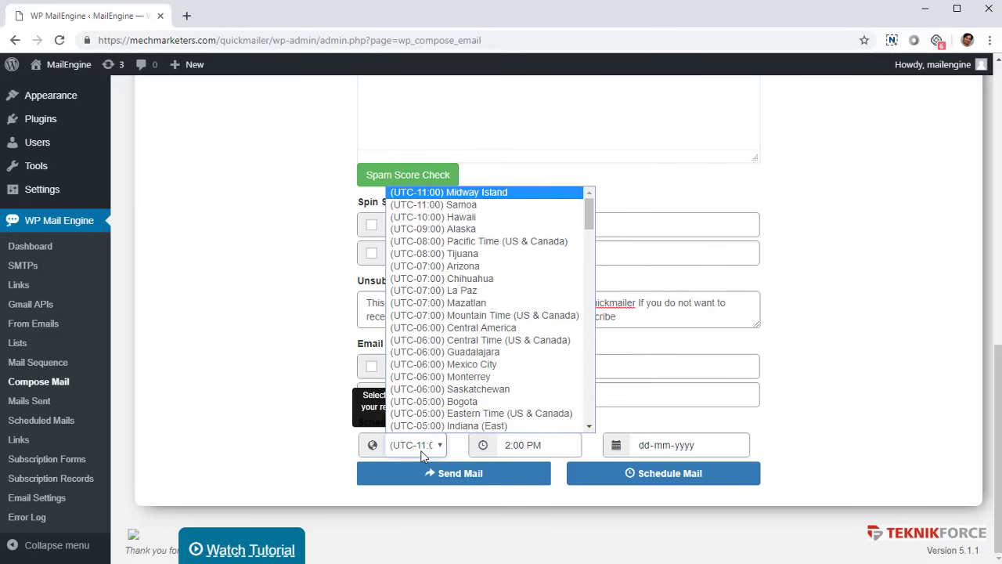
{"action": "left_click", "coordinate": [586, 454]}
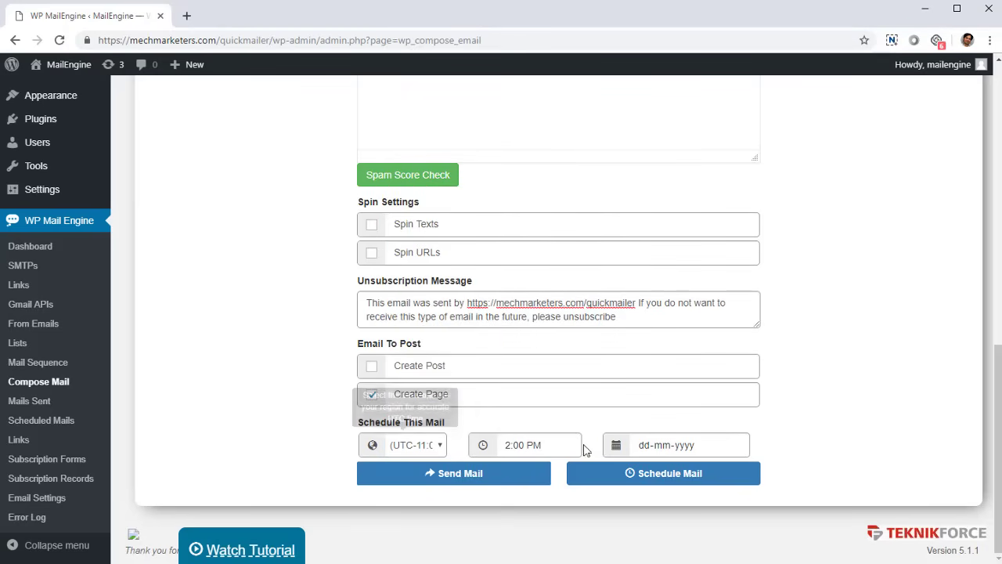
{"action": "left_click", "coordinate": [666, 454]}
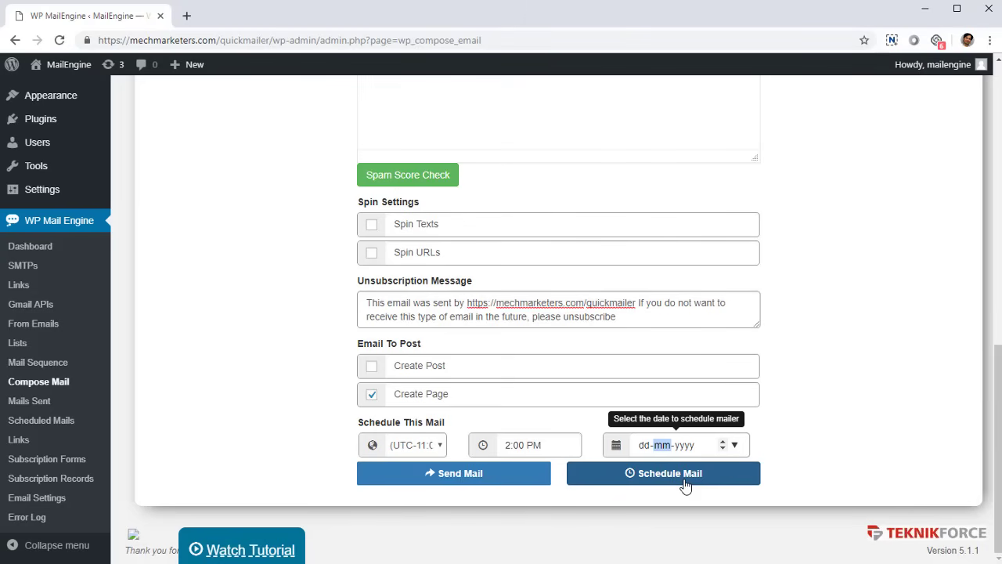
{"action": "scroll", "coordinate": [262, 329], "scroll_direction": "up", "scroll_amount": 6}
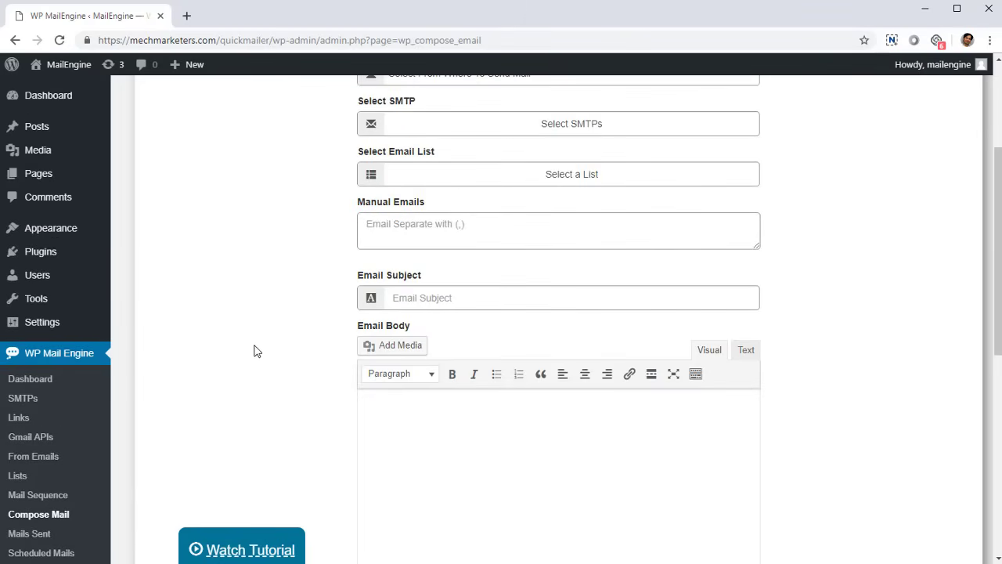
{"action": "scroll", "coordinate": [262, 360], "scroll_direction": "down", "scroll_amount": 6}
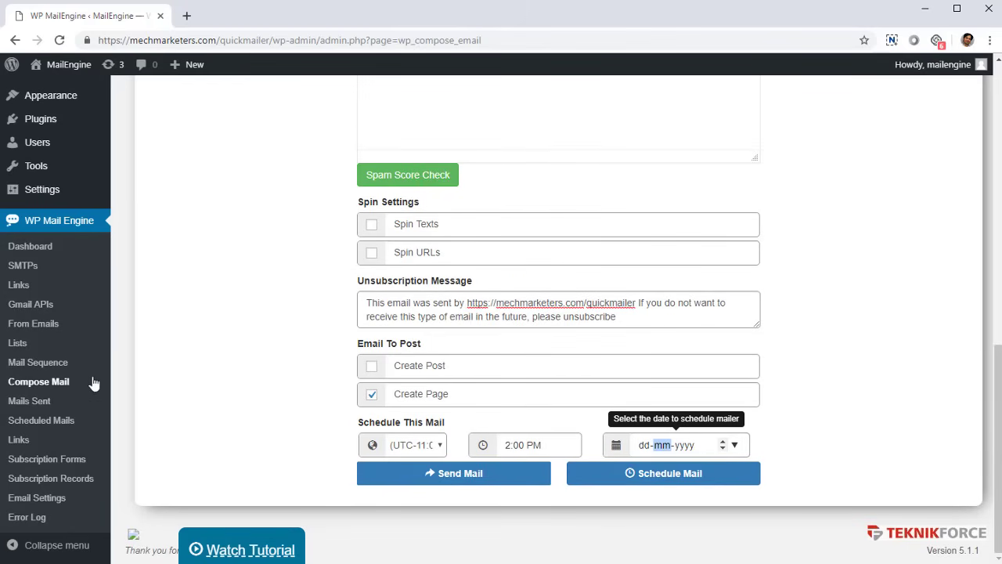
Open the Mails Sent page and review the sent emails with their opened, unopened, clicked and unsubscribed statistics
{"action": "left_click", "coordinate": [50, 403]}
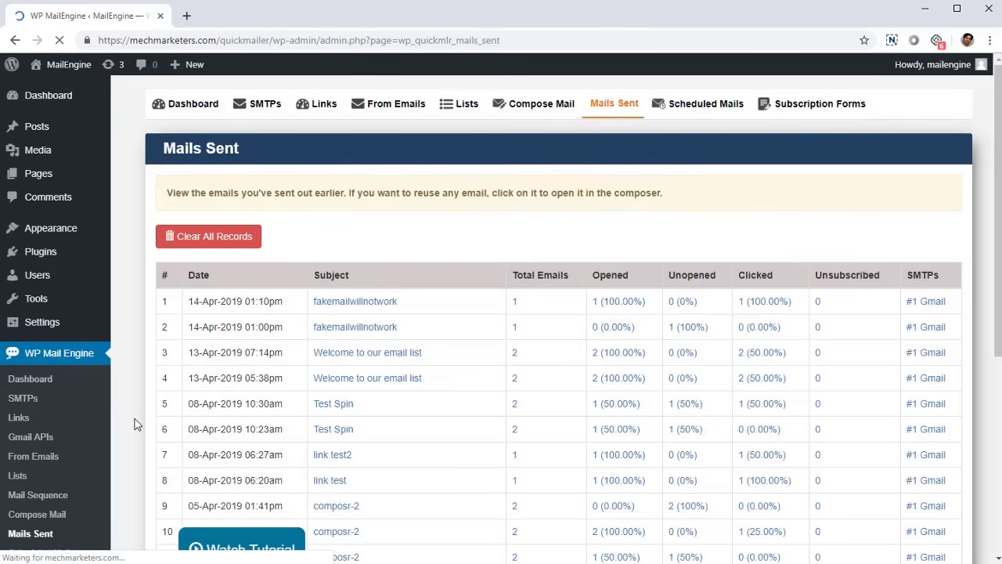
{"action": "scroll", "coordinate": [287, 353], "scroll_direction": "down", "scroll_amount": 5}
{"action": "scroll", "coordinate": [335, 370], "scroll_direction": "up", "scroll_amount": 2}
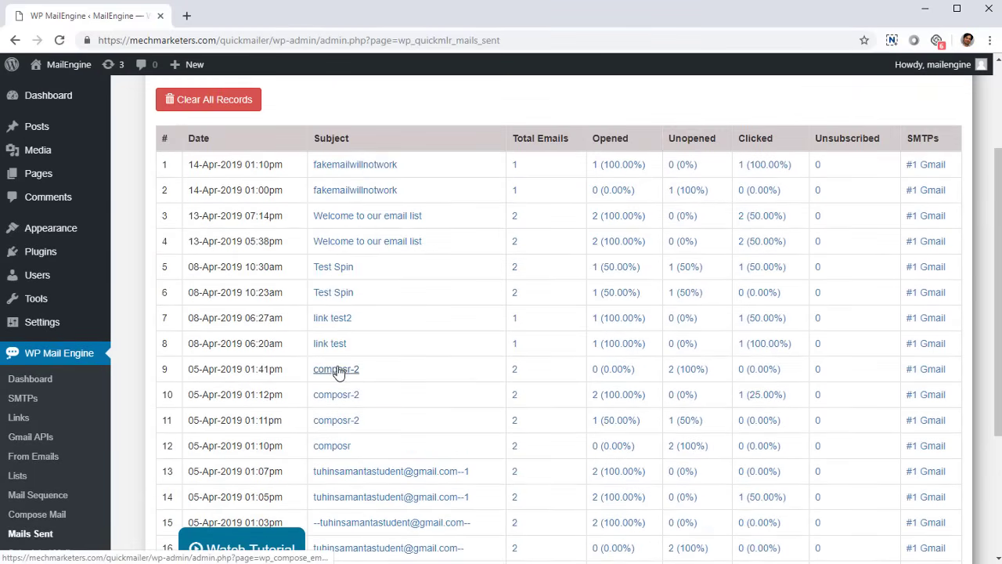
{"action": "scroll", "coordinate": [335, 370], "scroll_direction": "down", "scroll_amount": 2}
{"action": "scroll", "coordinate": [337, 372], "scroll_direction": "up", "scroll_amount": 5}
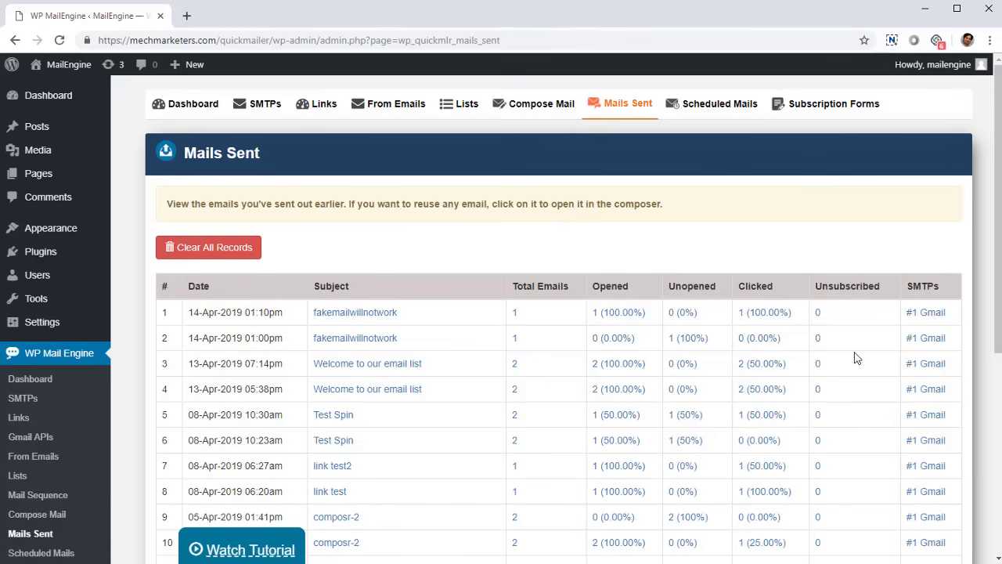
{"action": "scroll", "coordinate": [837, 381], "scroll_direction": "down", "scroll_amount": 5}
{"action": "scroll", "coordinate": [839, 382], "scroll_direction": "up", "scroll_amount": 5}
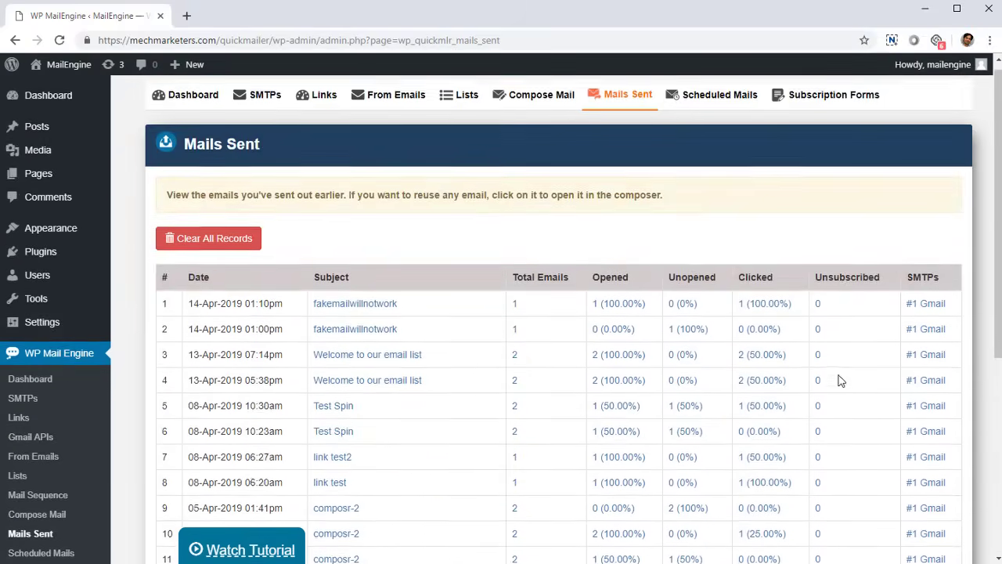
{"action": "scroll", "coordinate": [68, 494], "scroll_direction": "down", "scroll_amount": 1}
{"action": "scroll", "coordinate": [72, 491], "scroll_direction": "down", "scroll_amount": 2}
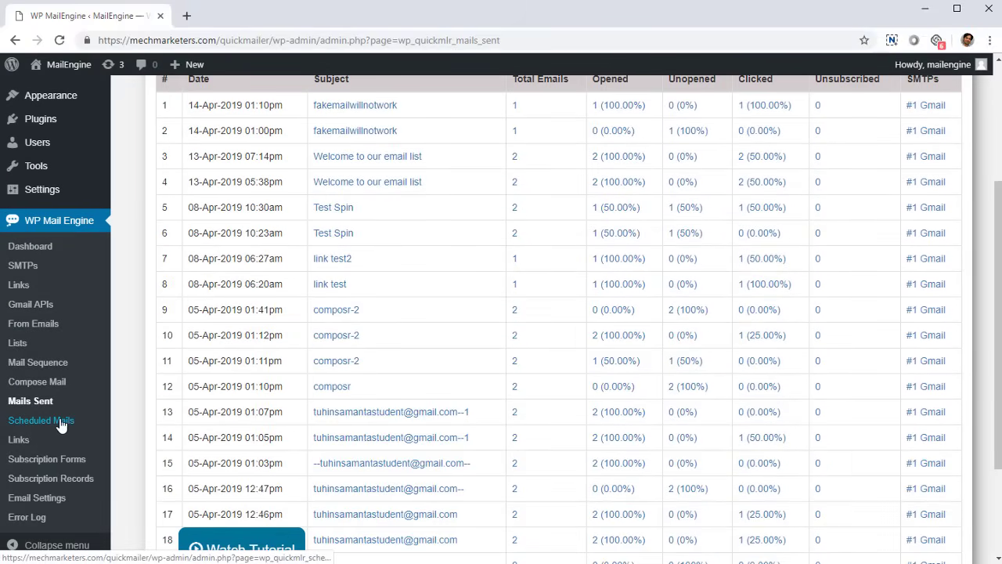
Open the Scheduled Mails page and review the scheduled email table and the option to schedule new mail
{"action": "left_click", "coordinate": [61, 424]}
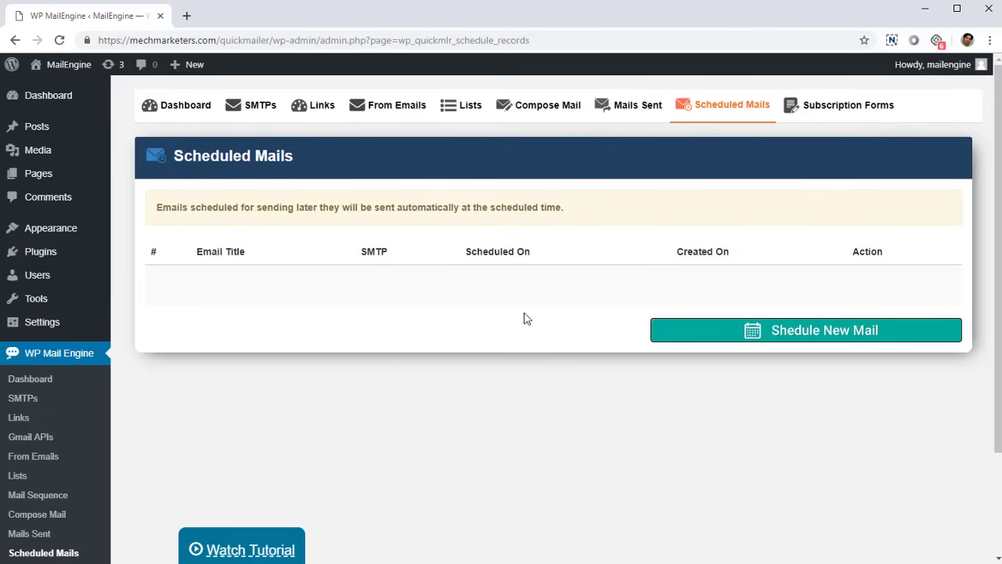
{"action": "scroll", "coordinate": [60, 439], "scroll_direction": "down", "scroll_amount": 2}
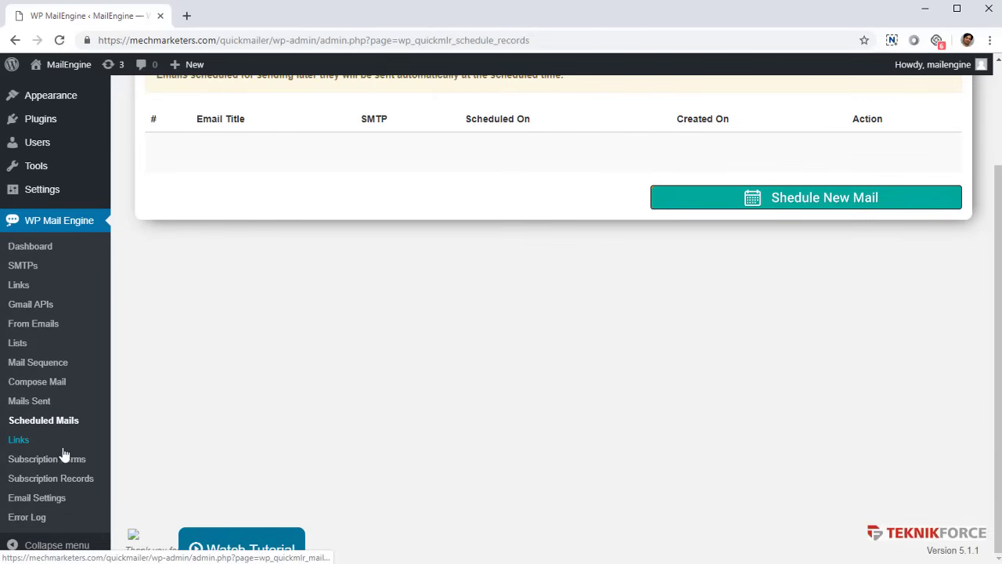
Open the mail Links page, review the link visits per email, and go to the next page of records
{"action": "left_click", "coordinate": [37, 446]}
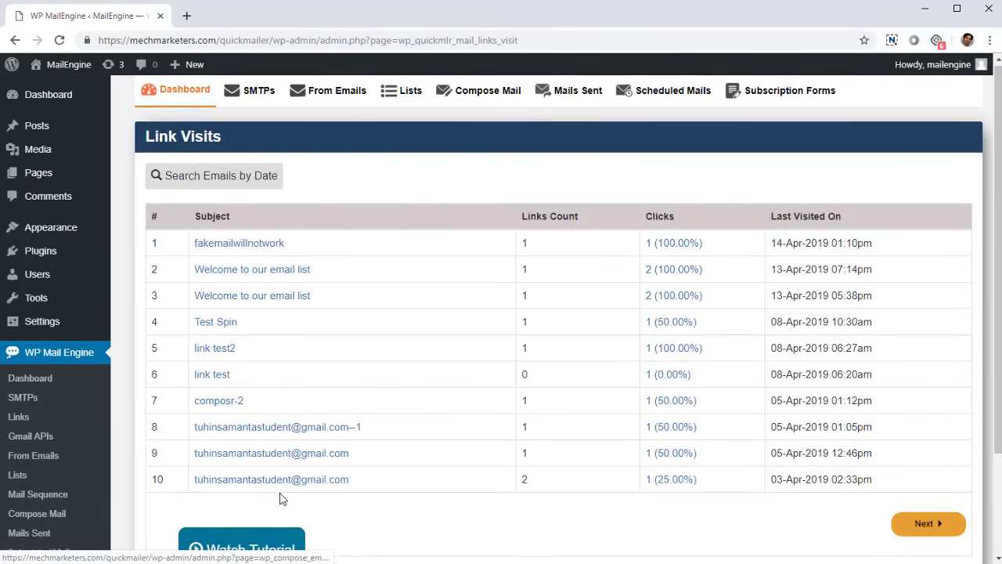
{"action": "scroll", "coordinate": [594, 454], "scroll_direction": "down", "scroll_amount": 2}
{"action": "left_click", "coordinate": [928, 392]}
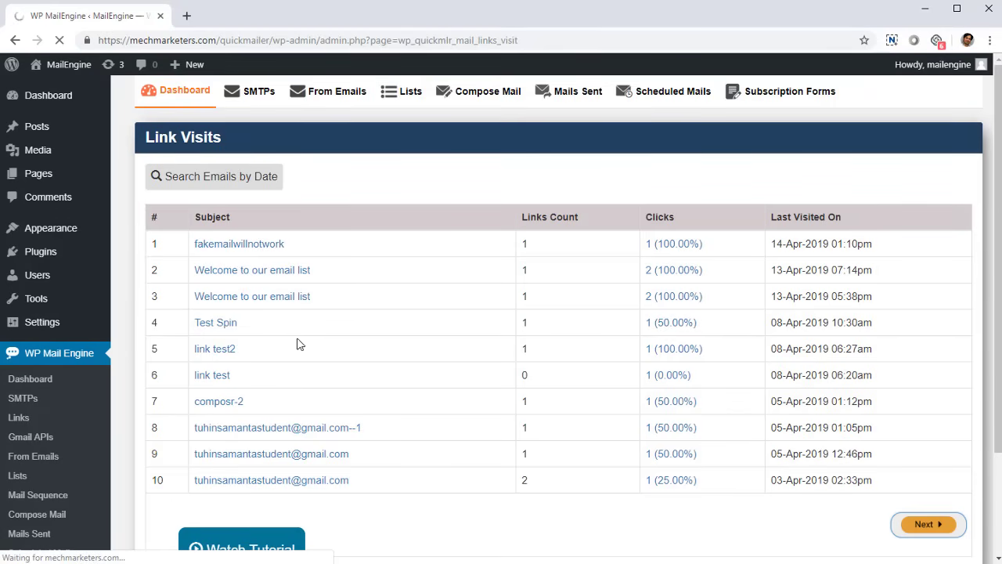
Open the Subscription Forms page and review the existing forms with their selected lists, shortcodes and the option to create a form
{"action": "scroll", "coordinate": [31, 466], "scroll_direction": "down", "scroll_amount": 3}
{"action": "left_click", "coordinate": [53, 462]}
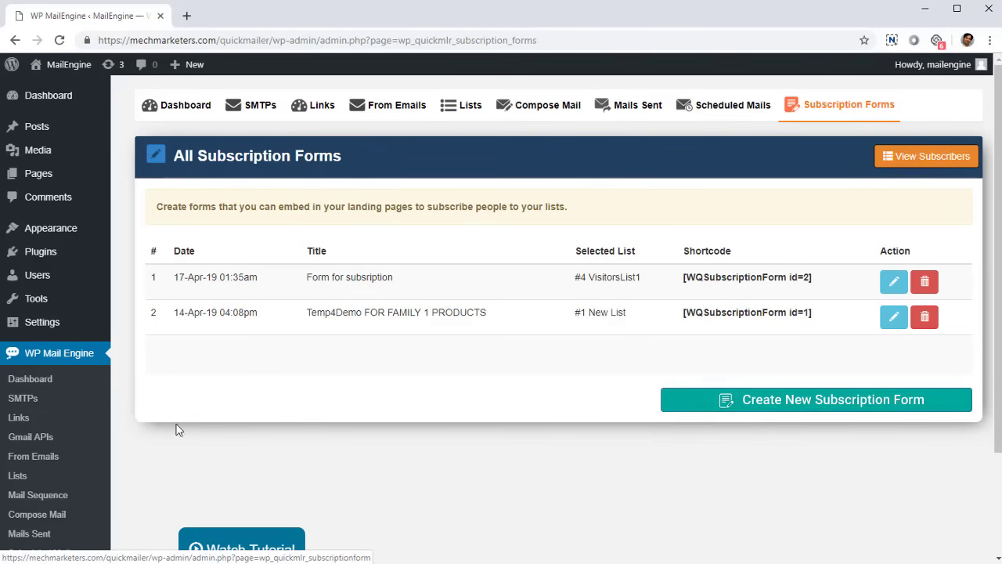
{"action": "scroll", "coordinate": [167, 438], "scroll_direction": "down", "scroll_amount": 1}
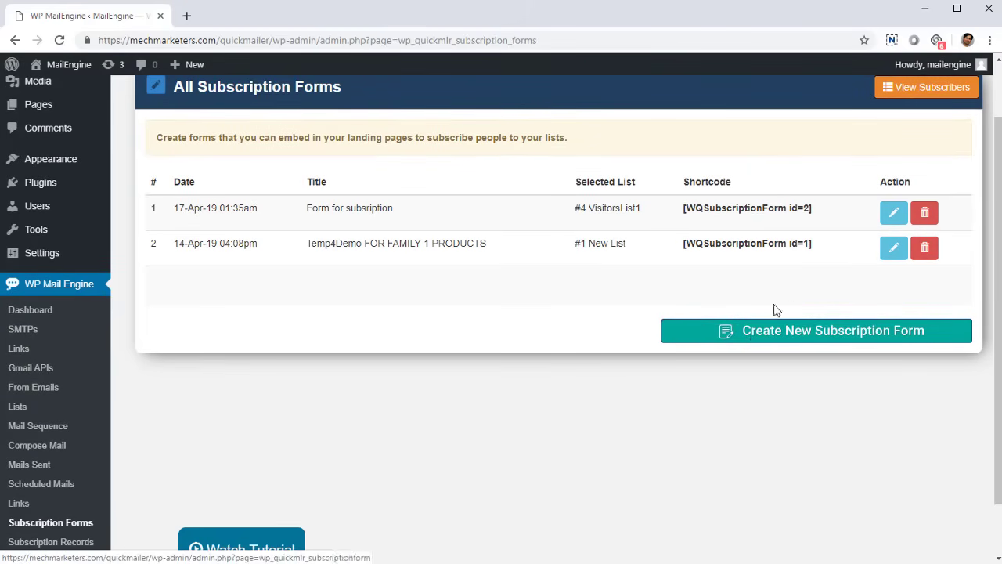
{"action": "scroll", "coordinate": [861, 302], "scroll_direction": "up", "scroll_amount": 1}
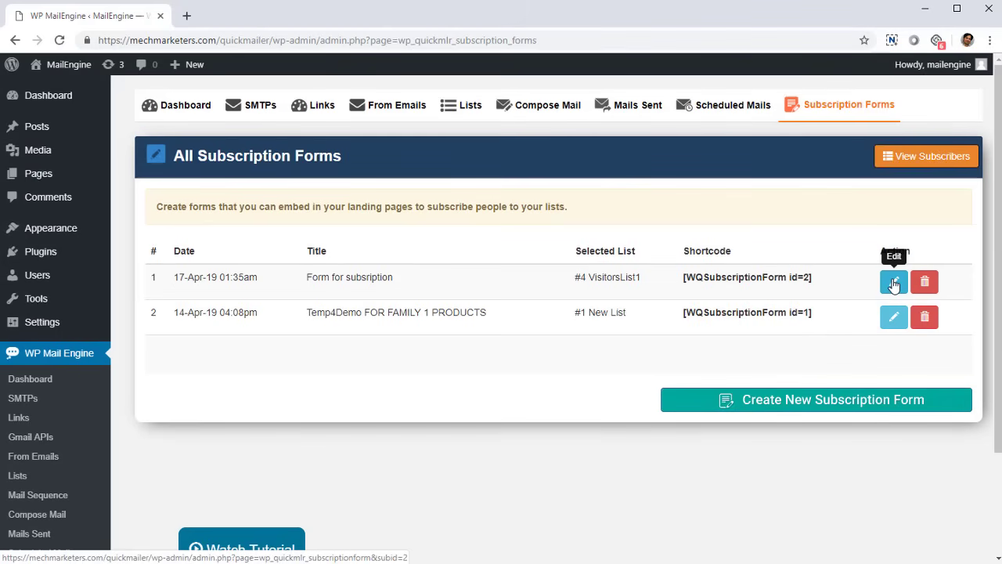
Open the "Form for subsription" form for editing and review its title, description, placeholder, button, list and display settings
{"action": "left_click", "coordinate": [894, 281]}
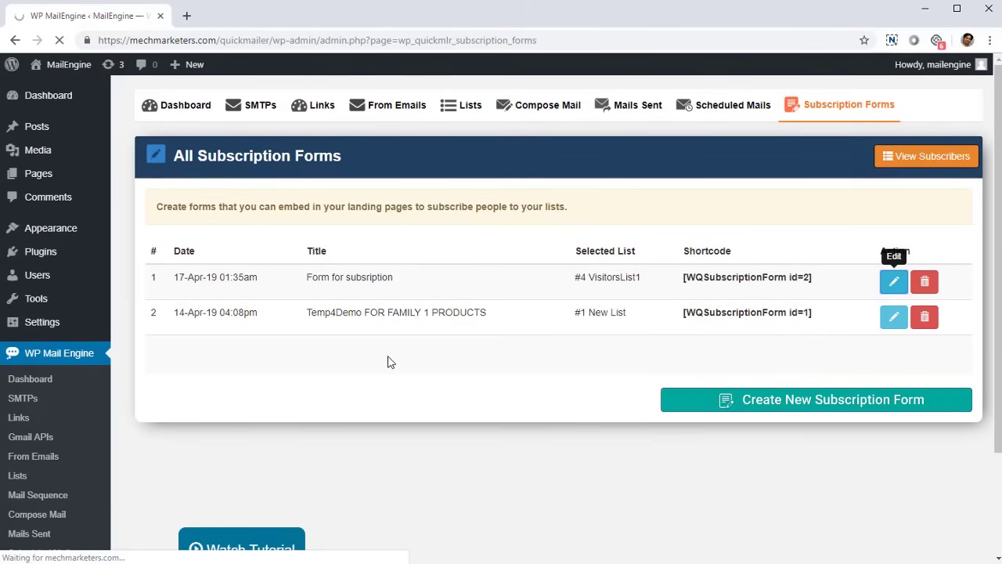
{"action": "scroll", "coordinate": [395, 360], "scroll_direction": "down", "scroll_amount": 1}
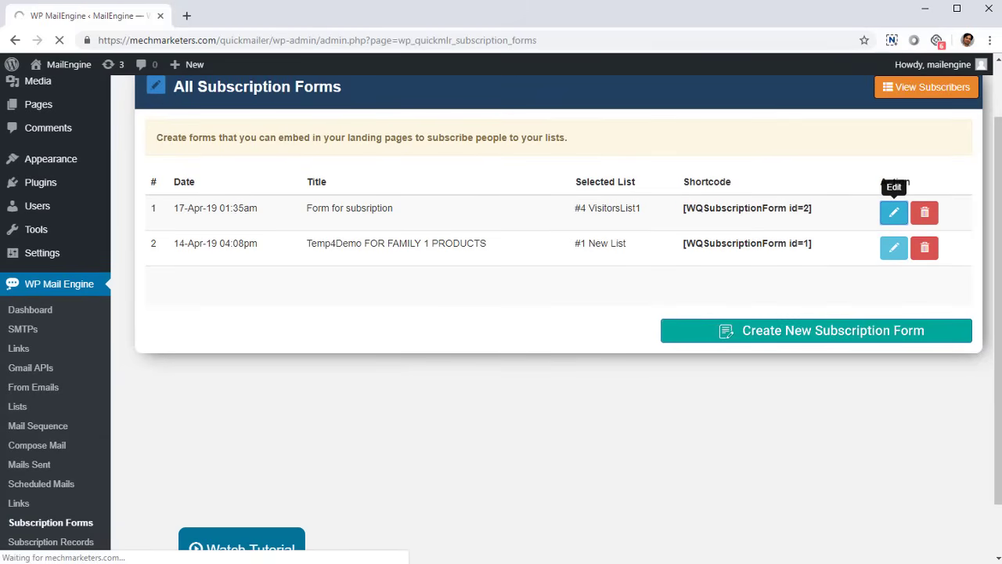
{"action": "scroll", "coordinate": [244, 341], "scroll_direction": "down", "scroll_amount": 3}
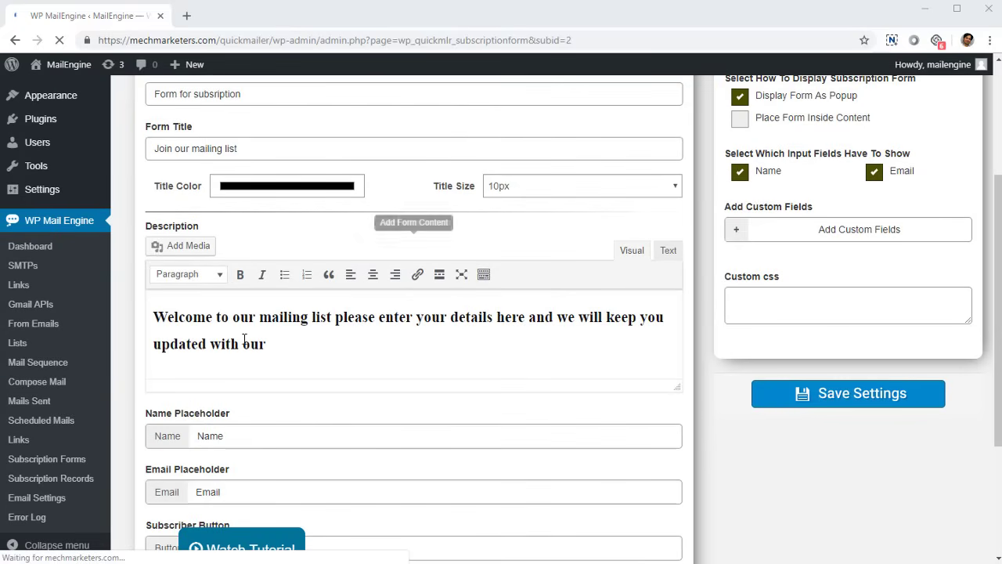
{"action": "scroll", "coordinate": [245, 341], "scroll_direction": "down", "scroll_amount": 1}
{"action": "left_click", "coordinate": [232, 261]}
{"action": "scroll", "coordinate": [258, 369], "scroll_direction": "down", "scroll_amount": 2}
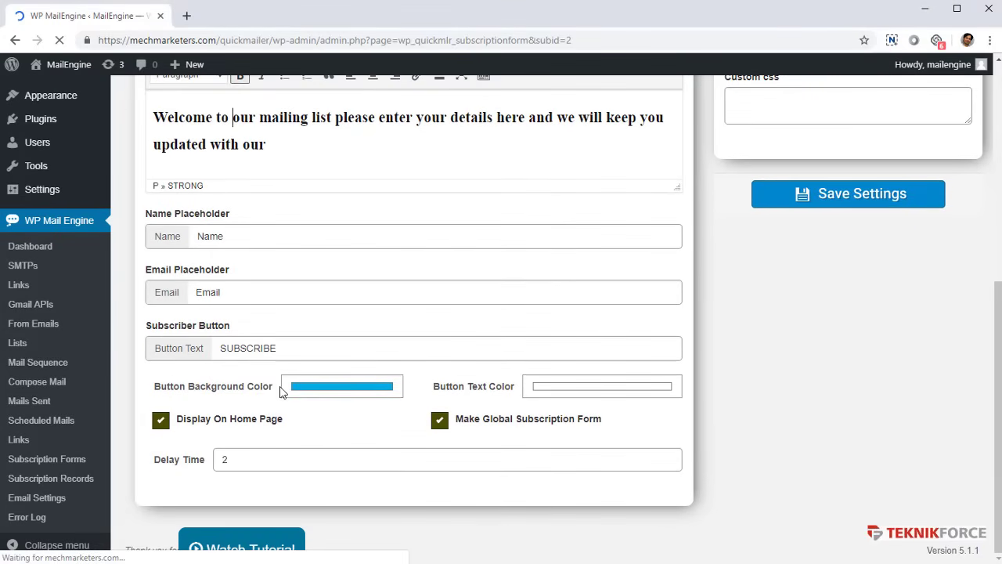
{"action": "scroll", "coordinate": [693, 362], "scroll_direction": "up", "scroll_amount": 6}
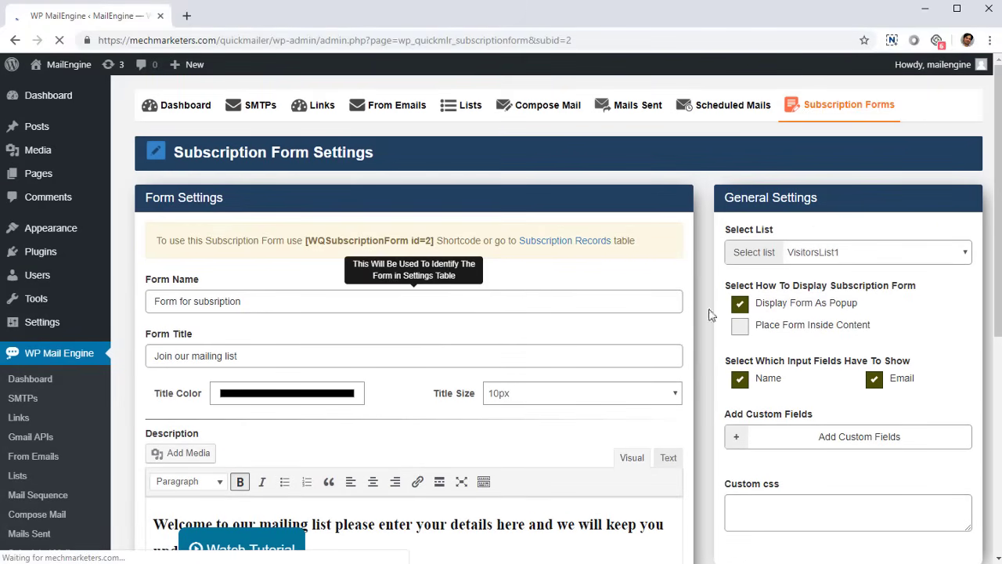
{"action": "scroll", "coordinate": [841, 483], "scroll_direction": "down", "scroll_amount": 3}
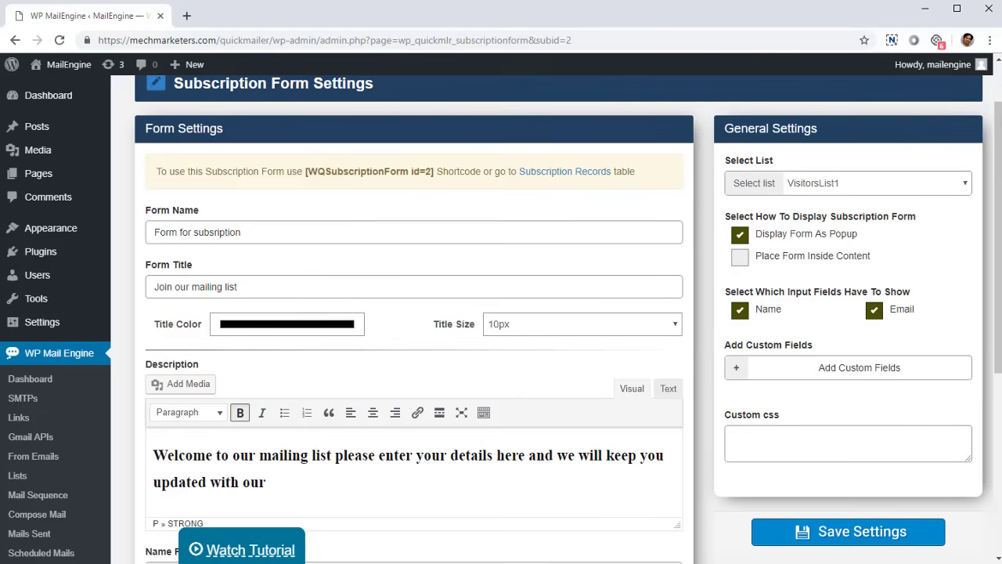
Open the Subscription Records page and review the subscriber table with its filter and CSV export options
{"action": "scroll", "coordinate": [351, 546], "scroll_direction": "down", "scroll_amount": 3}
{"action": "left_click", "coordinate": [87, 479]}
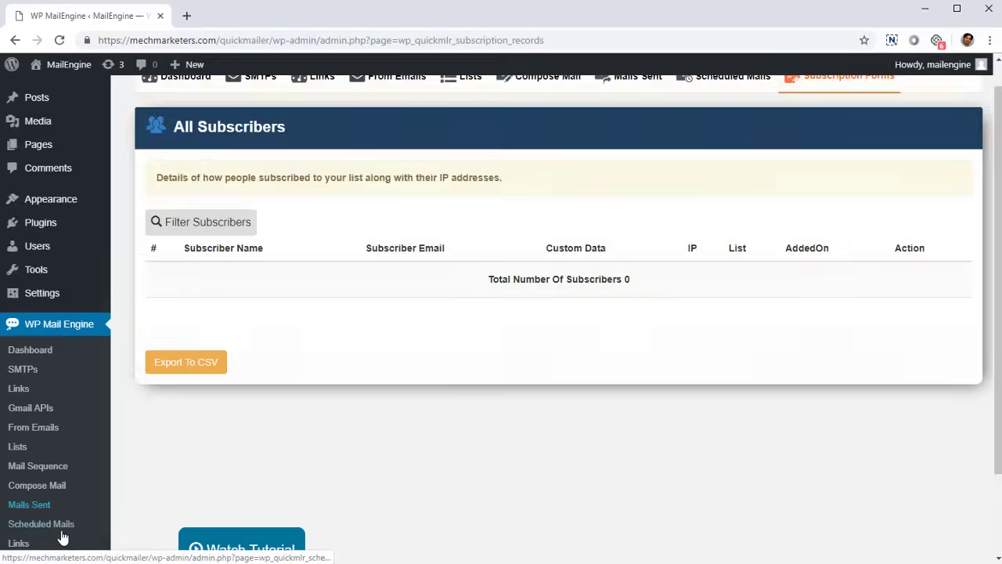
Open the Email Settings page and review the maximum emails per delay, delay time and scheduled emails per minute settings
{"action": "scroll", "coordinate": [61, 544], "scroll_direction": "down", "scroll_amount": 3}
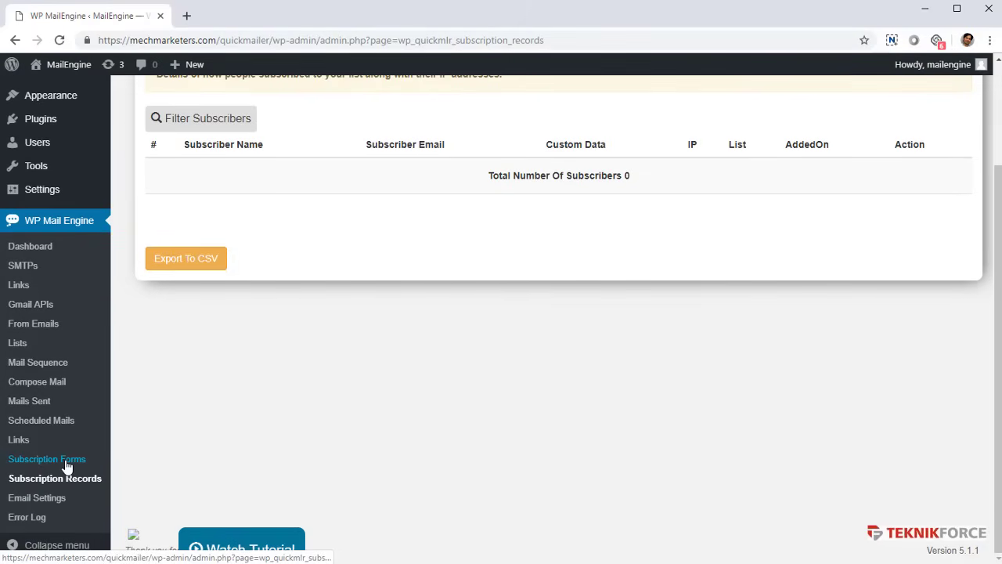
{"action": "left_click", "coordinate": [52, 499]}
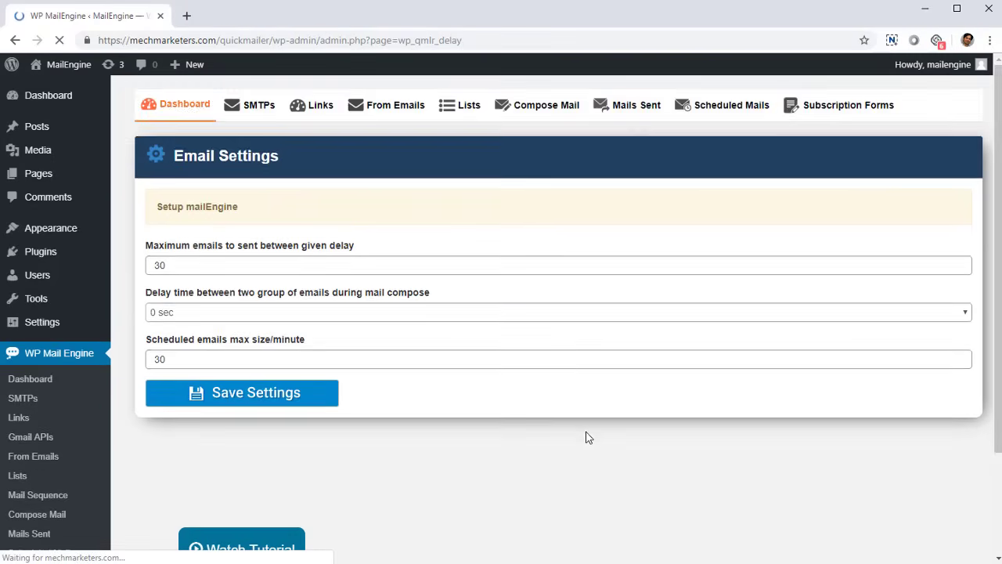
{"action": "scroll", "coordinate": [279, 329], "scroll_direction": "down", "scroll_amount": 1}
{"action": "left_click", "coordinate": [209, 198]}
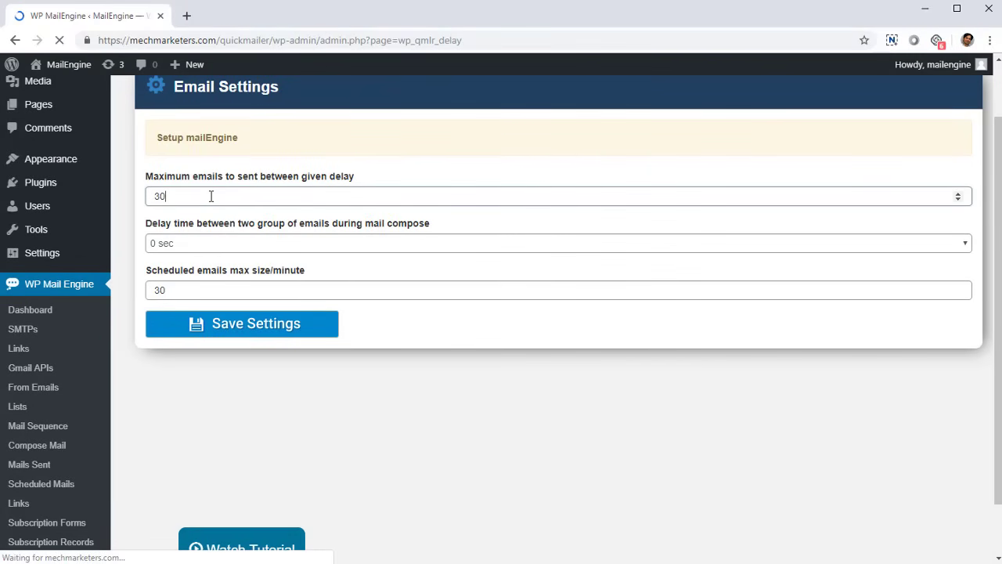
{"action": "left_click", "coordinate": [218, 288]}
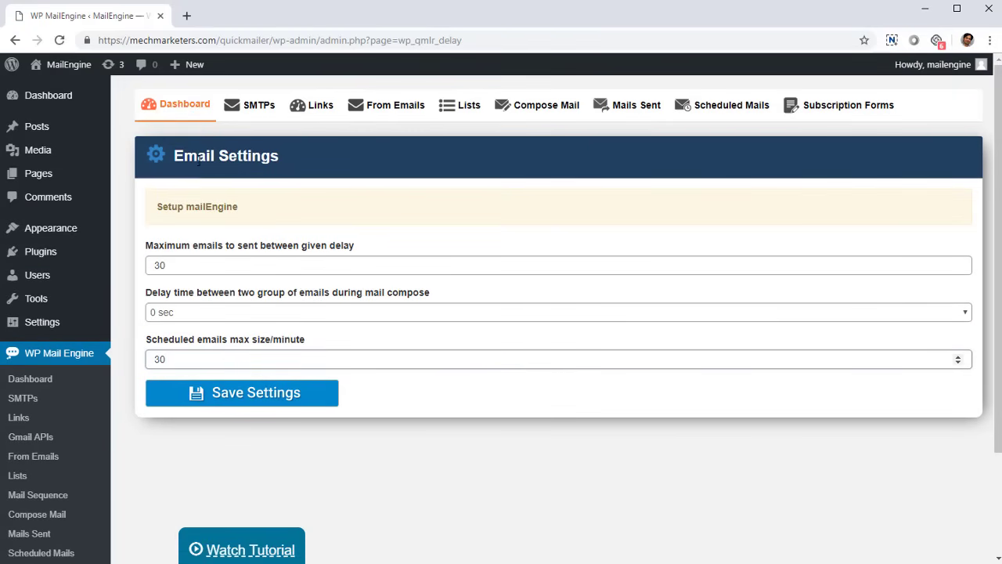
Open the Error Log page, and return to the plugin's Dashboard to review the mail statistics and latest emails
{"action": "scroll", "coordinate": [188, 422], "scroll_direction": "down", "scroll_amount": 3}
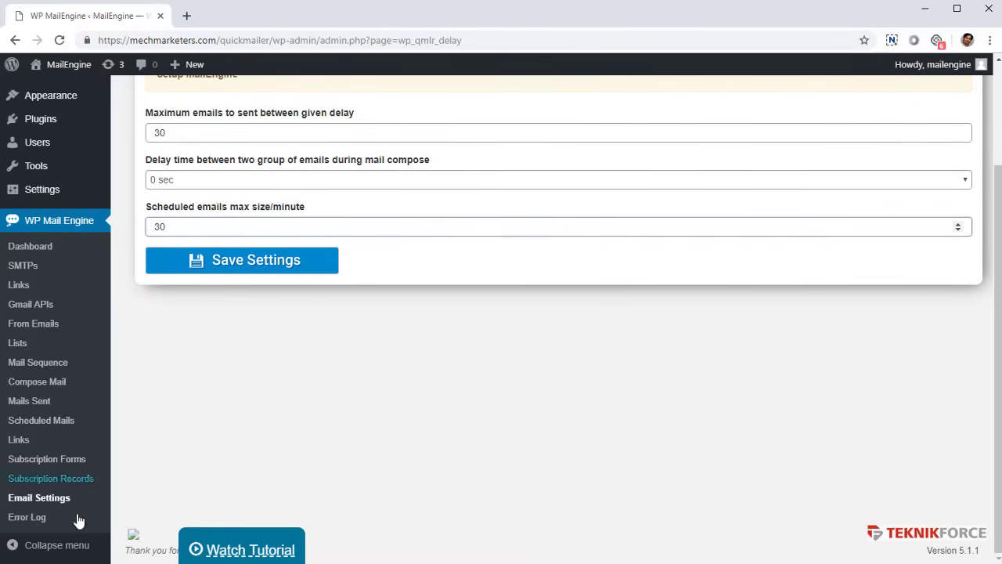
{"action": "left_click", "coordinate": [16, 518]}
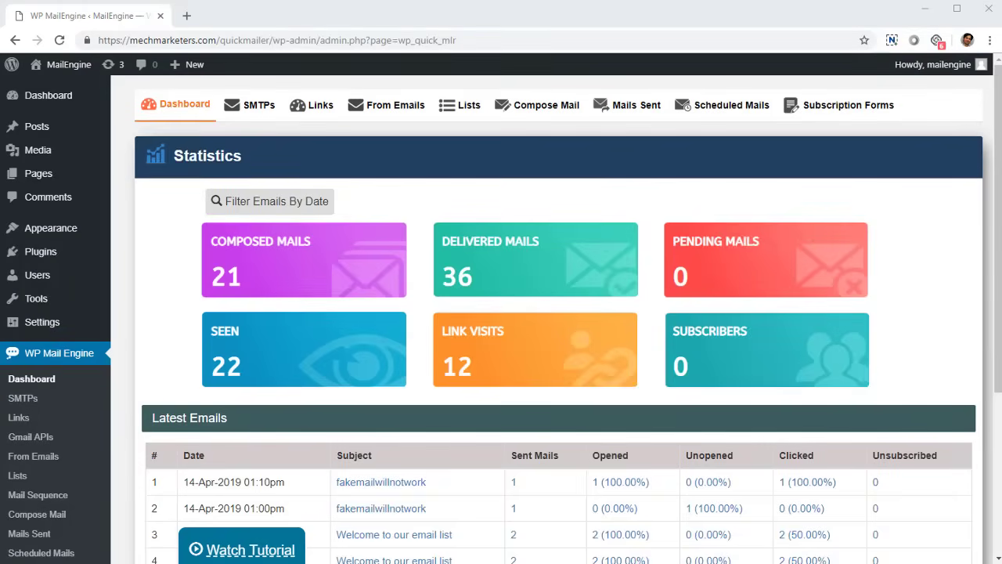
{"action": "scroll", "coordinate": [789, 409], "scroll_direction": "down", "scroll_amount": 2}
{"action": "scroll", "coordinate": [693, 237], "scroll_direction": "up", "scroll_amount": 2}
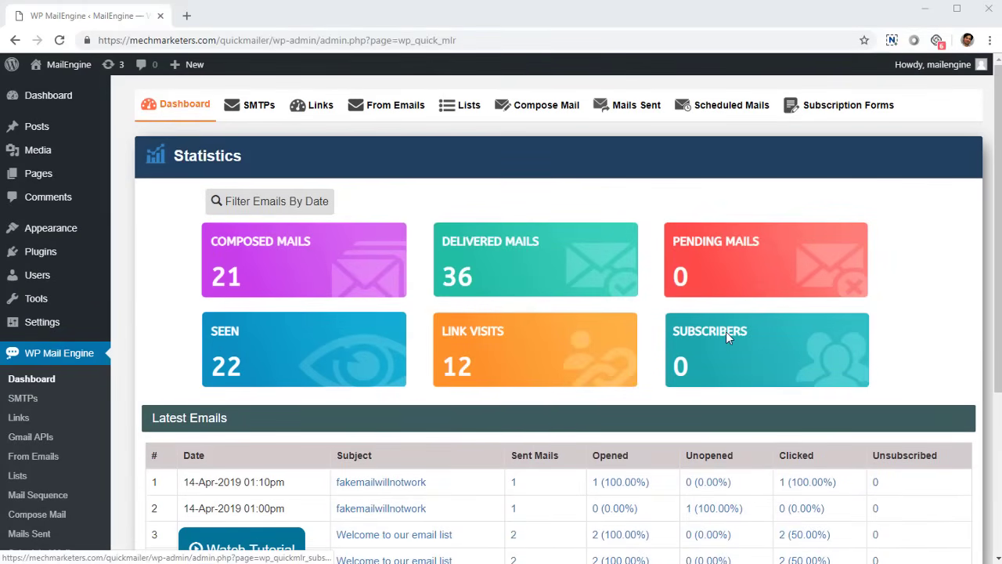